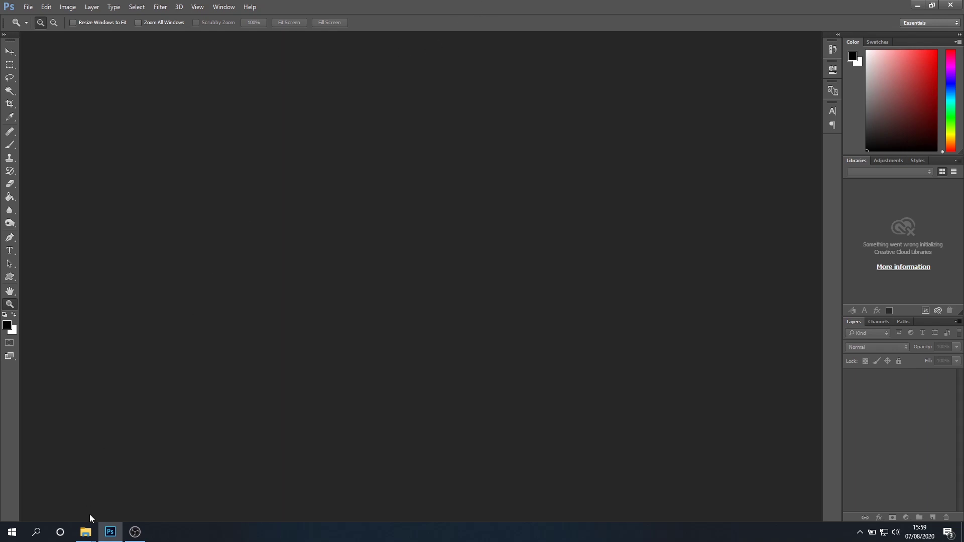
Bring the GraphicUX Real PaintFX add-on folder window to the front
{"action": "left_click", "coordinate": [125, 482]}
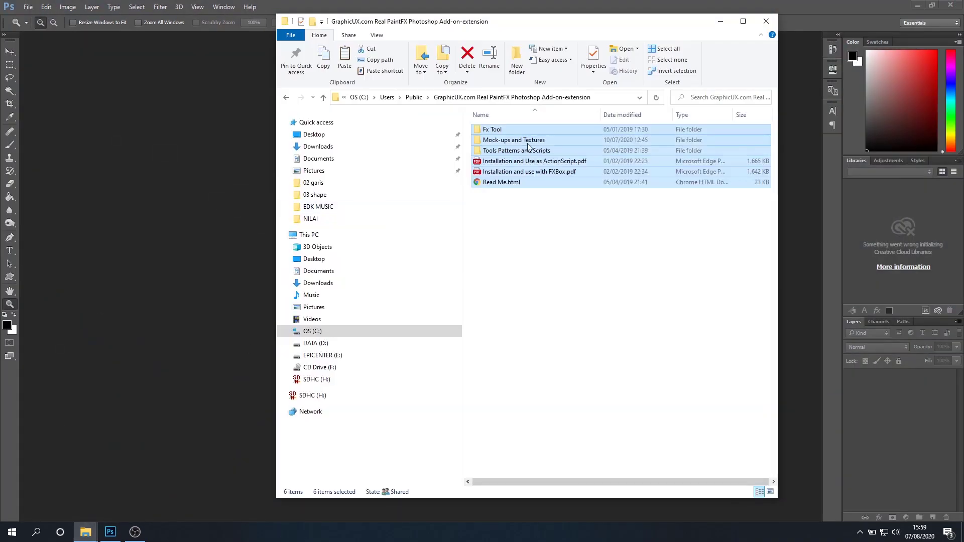
{"action": "right_click", "coordinate": [526, 150]}
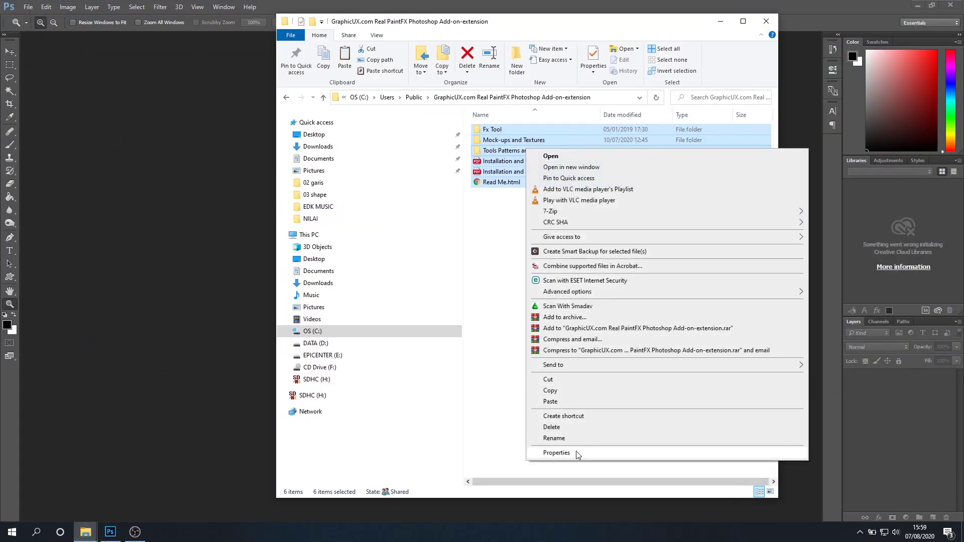
{"action": "left_click", "coordinate": [557, 452]}
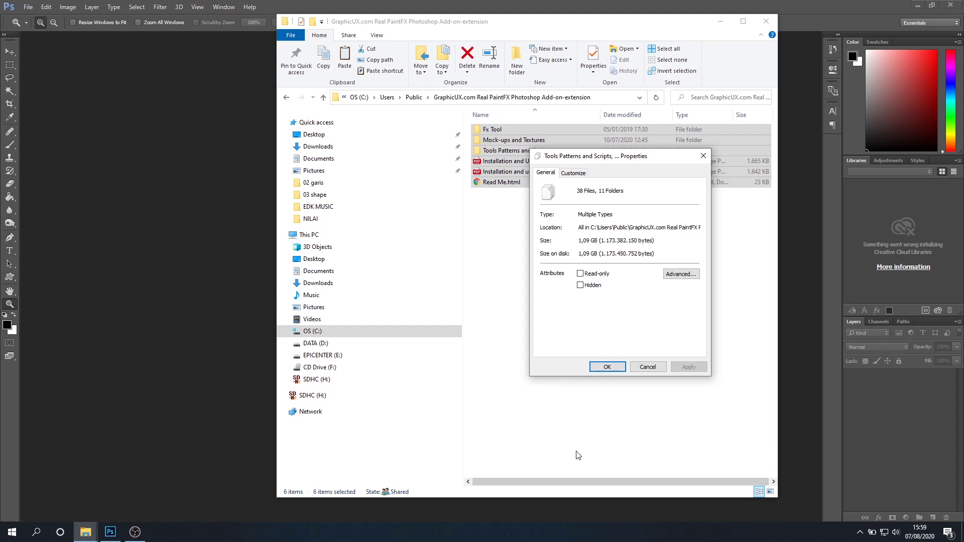
{"action": "left_click", "coordinate": [648, 367]}
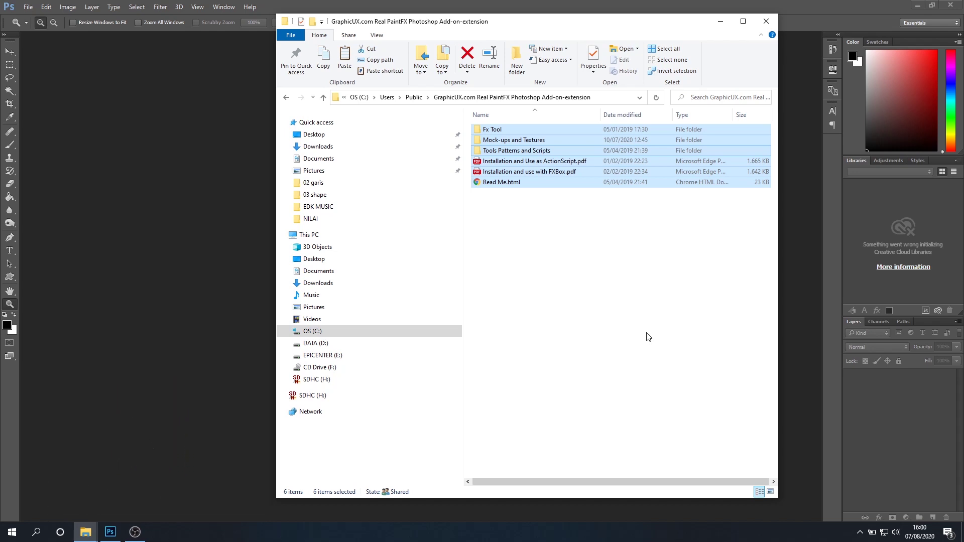
{"action": "left_click", "coordinate": [641, 273]}
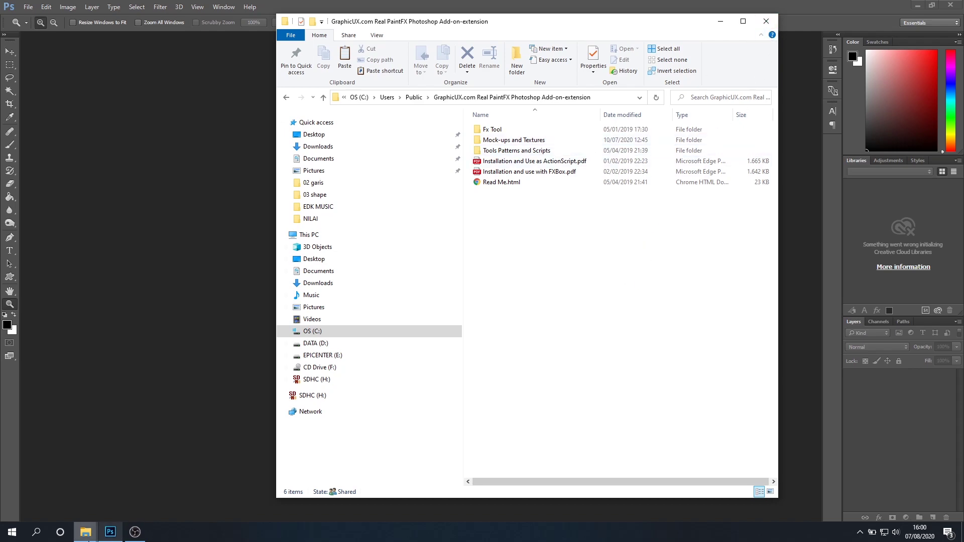
{"action": "left_click", "coordinate": [50, 489]}
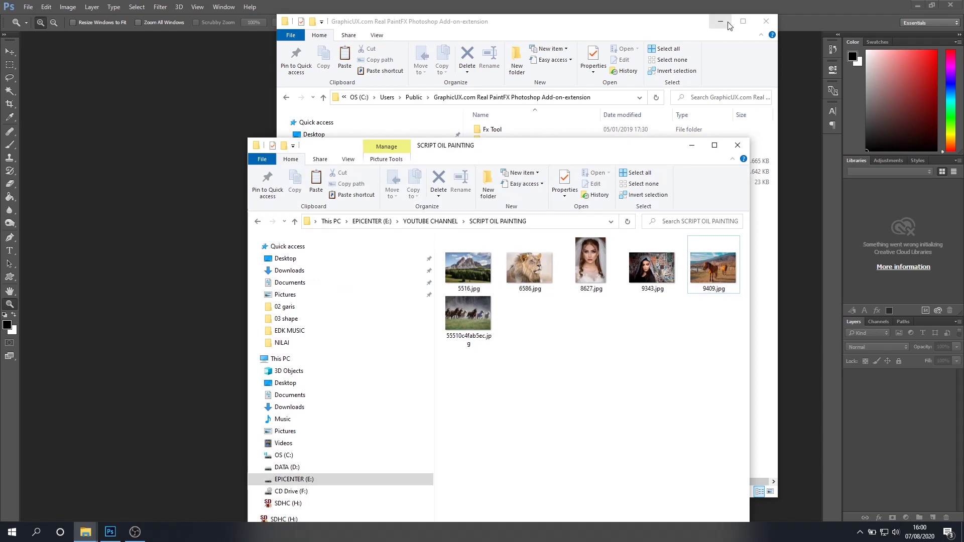
Minimize the add-on folder and drag the mountain photo 5516.jpg into Photoshop
{"action": "left_click", "coordinate": [721, 22]}
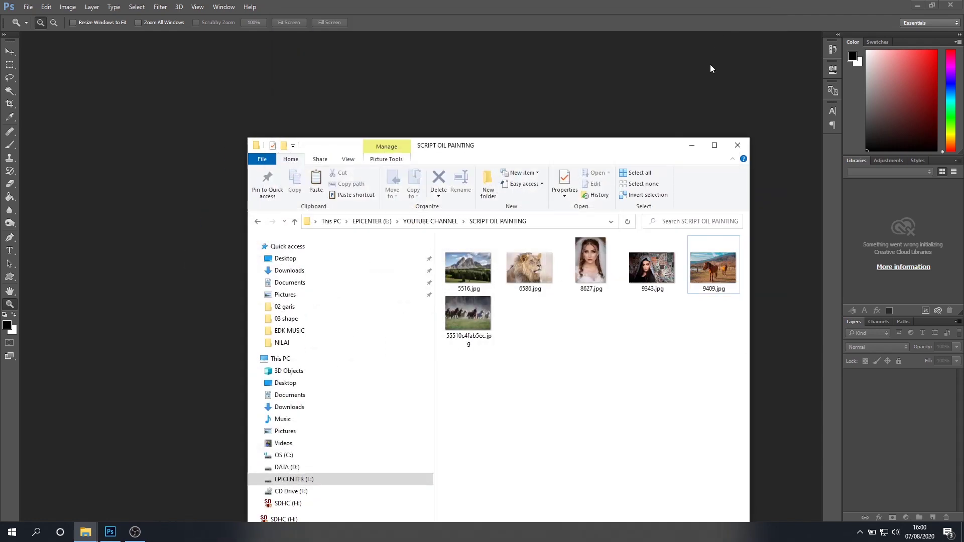
{"action": "left_click", "coordinate": [481, 282]}
{"action": "left_click", "coordinate": [529, 281]}
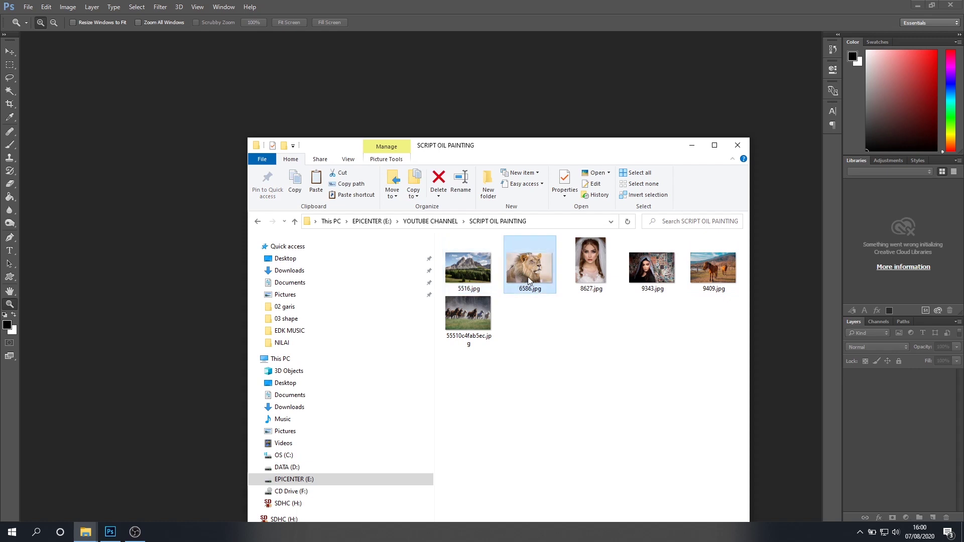
{"action": "left_click", "coordinate": [595, 267]}
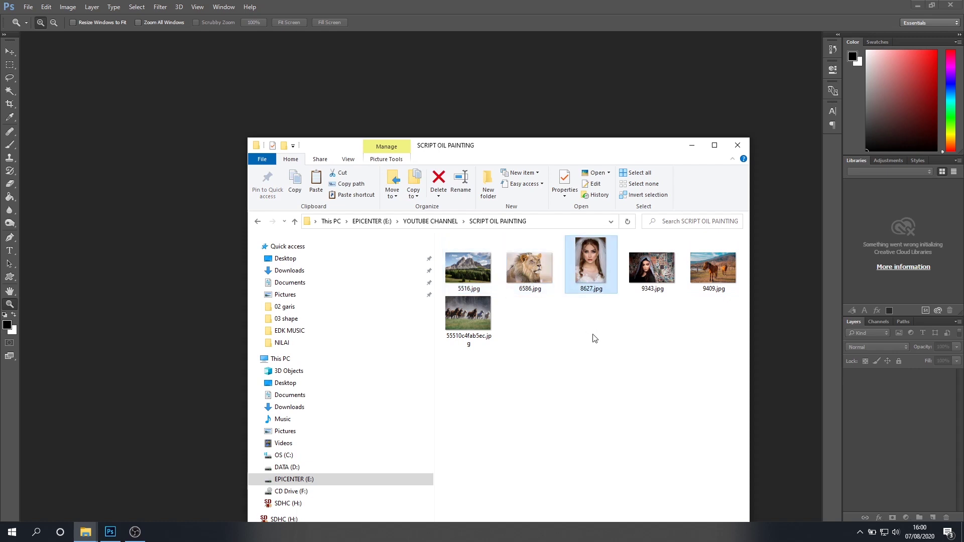
{"action": "left_click", "coordinate": [721, 268]}
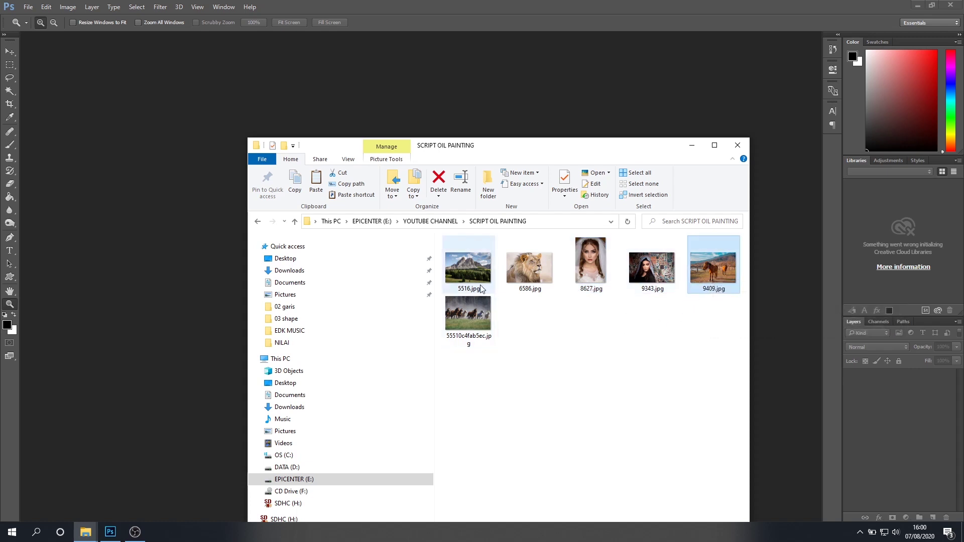
{"action": "left_click_drag", "start_coordinate": [477, 284], "coordinate": [471, 100]}
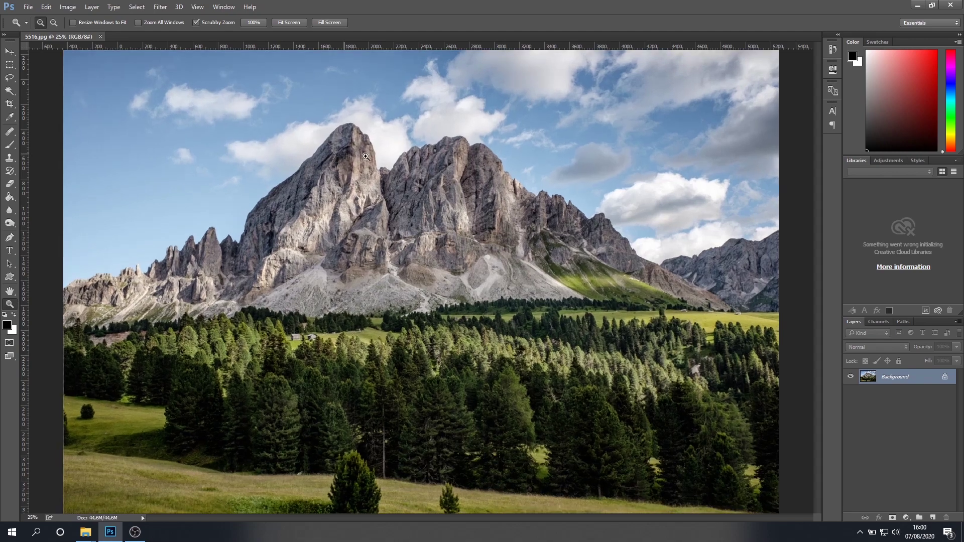
Zoom in on the mountain peaks to 100%
{"action": "left_click", "coordinate": [345, 153]}
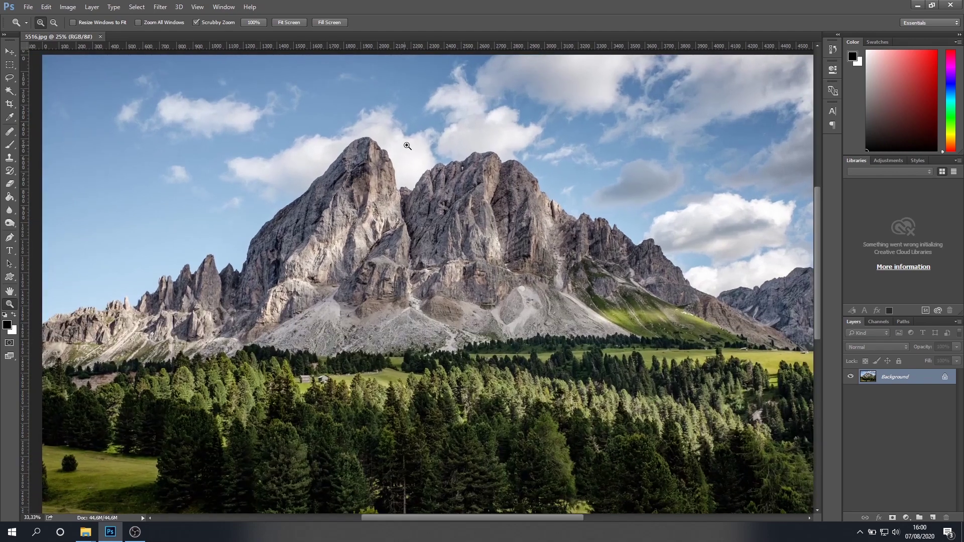
{"action": "left_click", "coordinate": [417, 150]}
{"action": "left_click", "coordinate": [436, 191]}
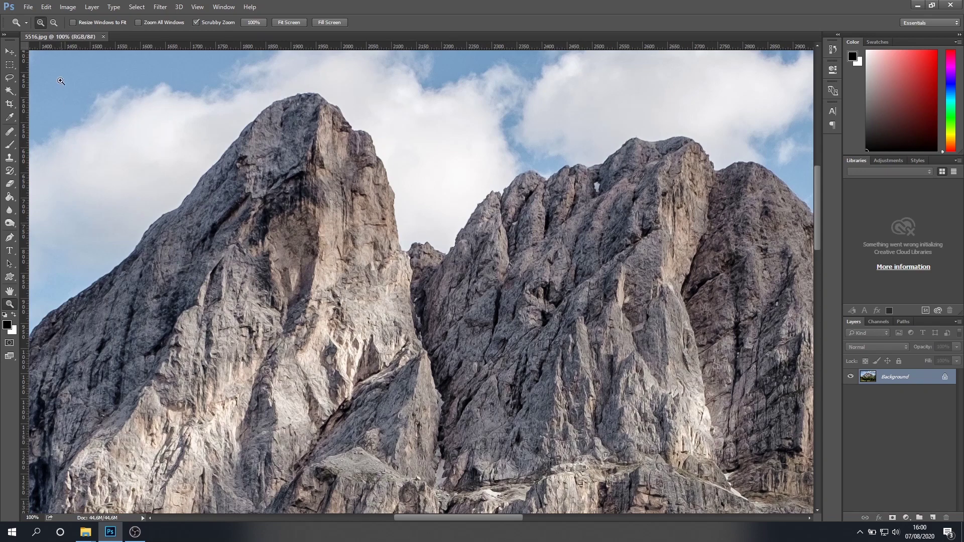
Confirm the 4834 × 3223 pixel canvas size unchanged, then fit the photo on screen
{"action": "left_click", "coordinate": [68, 7]}
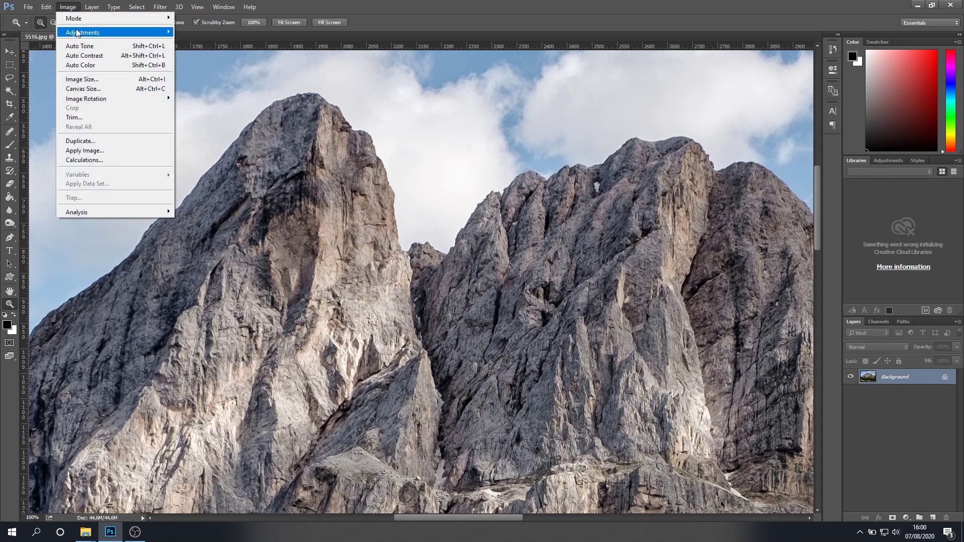
{"action": "left_click", "coordinate": [90, 89]}
{"action": "left_click", "coordinate": [512, 189]}
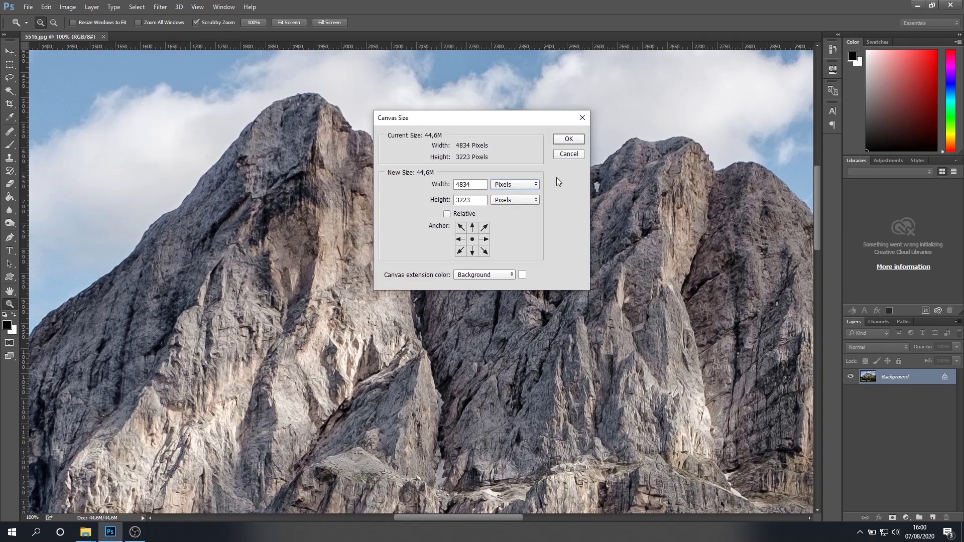
{"action": "left_click", "coordinate": [571, 157]}
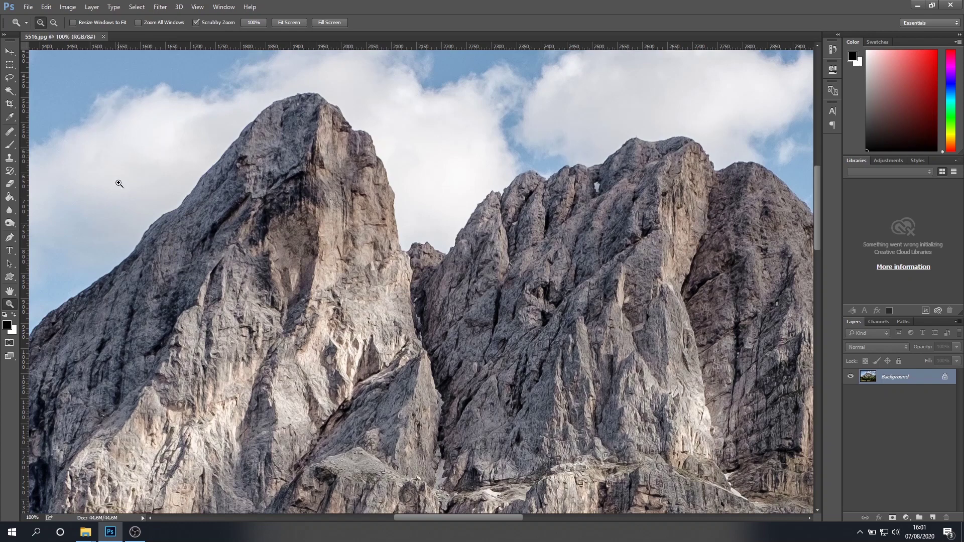
{"action": "key", "text": "ctrl+0"}
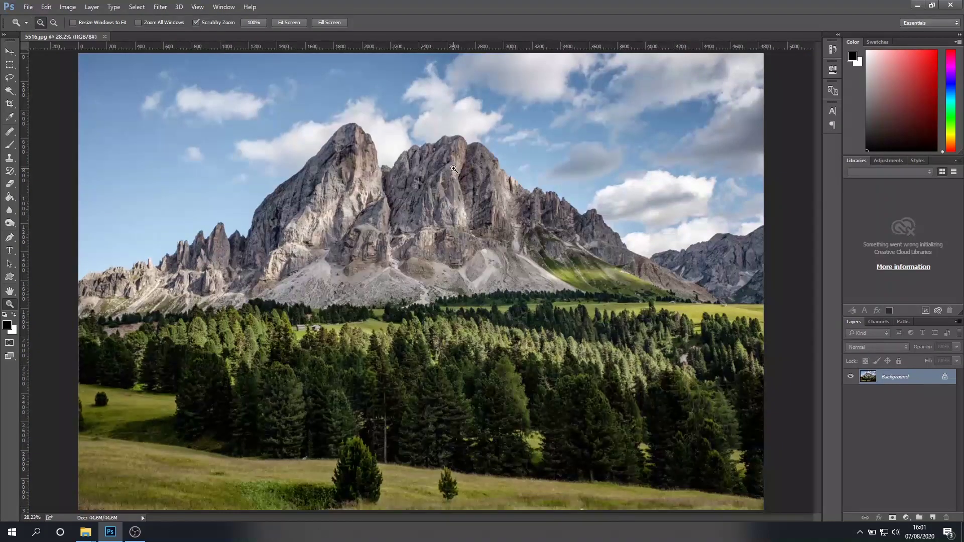
{"action": "left_click", "coordinate": [28, 7]}
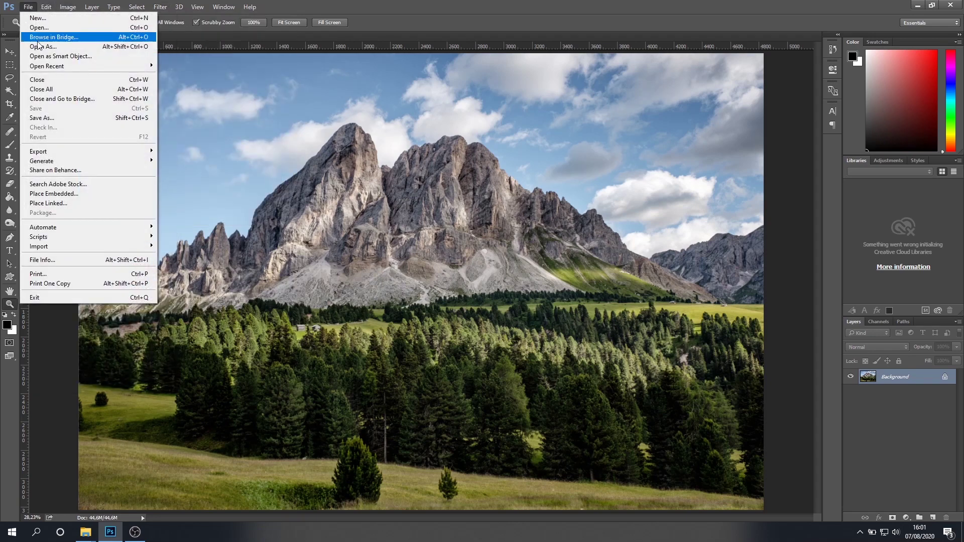
{"action": "mouse_move", "coordinate": [45, 237]}
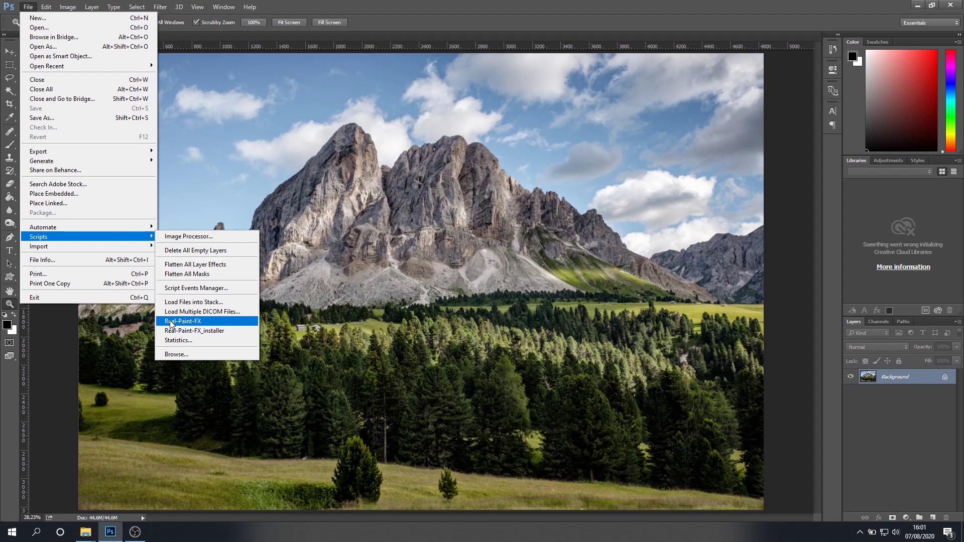
Run the Real-Paint-FX script from File > Scripts on the mountain photo
{"action": "left_click", "coordinate": [170, 322]}
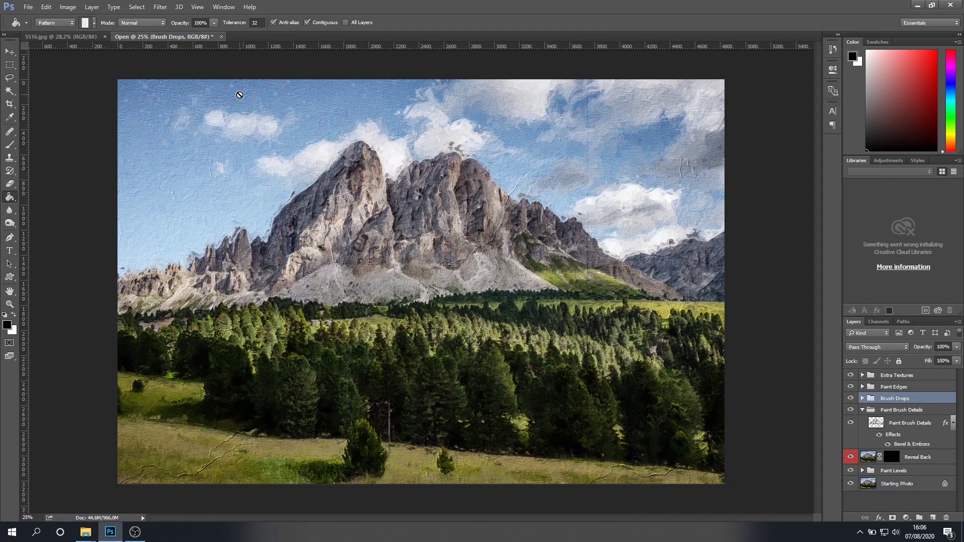
Zoom in and pan across the painted mountain face, forest and ridge
{"action": "key", "text": "z"}
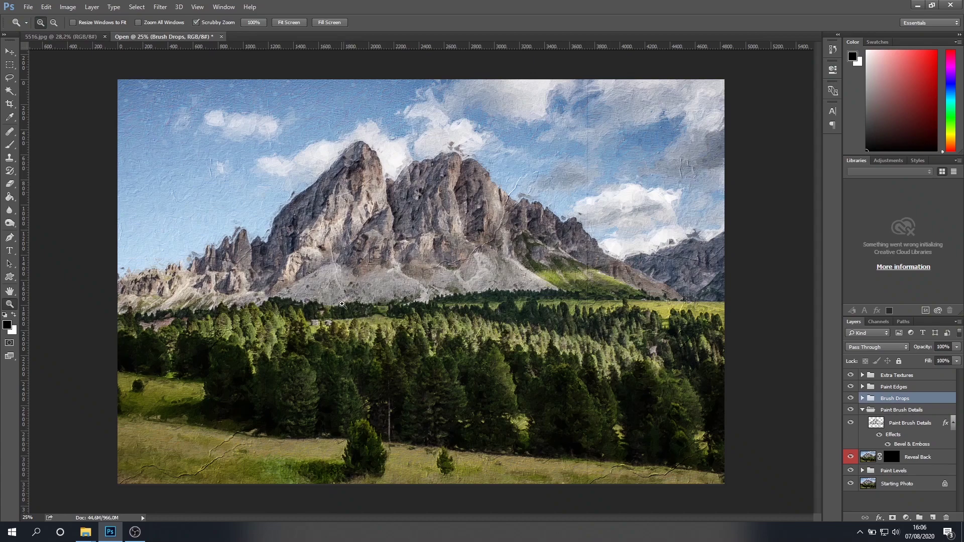
{"action": "left_click", "coordinate": [335, 325]}
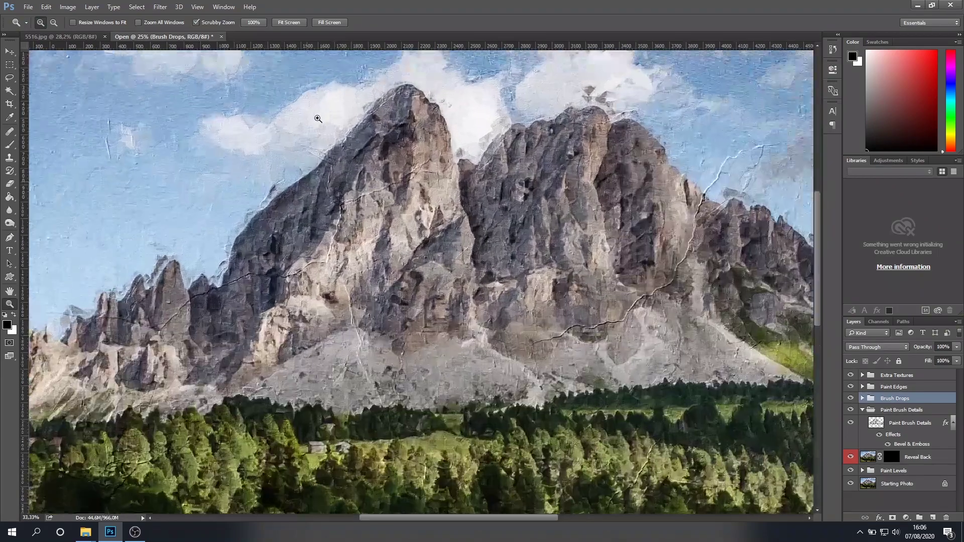
{"action": "left_click", "coordinate": [317, 118]}
{"action": "key", "text": "h"}
{"action": "mouse_move", "coordinate": [318, 132]}
{"action": "left_mouse_down"}
{"action": "mouse_move", "coordinate": [440, 149]}
{"action": "mouse_move", "coordinate": [481, 109]}
{"action": "left_mouse_up"}
{"action": "mouse_move", "coordinate": [215, 439]}
{"action": "left_mouse_down"}
{"action": "mouse_move", "coordinate": [356, 238]}
{"action": "mouse_move", "coordinate": [453, 334]}
{"action": "left_mouse_up"}
{"action": "mouse_move", "coordinate": [462, 145]}
{"action": "left_mouse_down"}
{"action": "mouse_move", "coordinate": [496, 219]}
{"action": "mouse_move", "coordinate": [392, 370]}
{"action": "mouse_move", "coordinate": [323, 431]}
{"action": "left_mouse_up"}
{"action": "mouse_move", "coordinate": [486, 253]}
{"action": "left_mouse_down"}
{"action": "mouse_move", "coordinate": [300, 311]}
{"action": "mouse_move", "coordinate": [274, 333]}
{"action": "left_mouse_up"}
{"action": "mouse_move", "coordinate": [553, 285]}
{"action": "left_mouse_down"}
{"action": "mouse_move", "coordinate": [499, 275]}
{"action": "mouse_move", "coordinate": [511, 285]}
{"action": "left_mouse_up"}
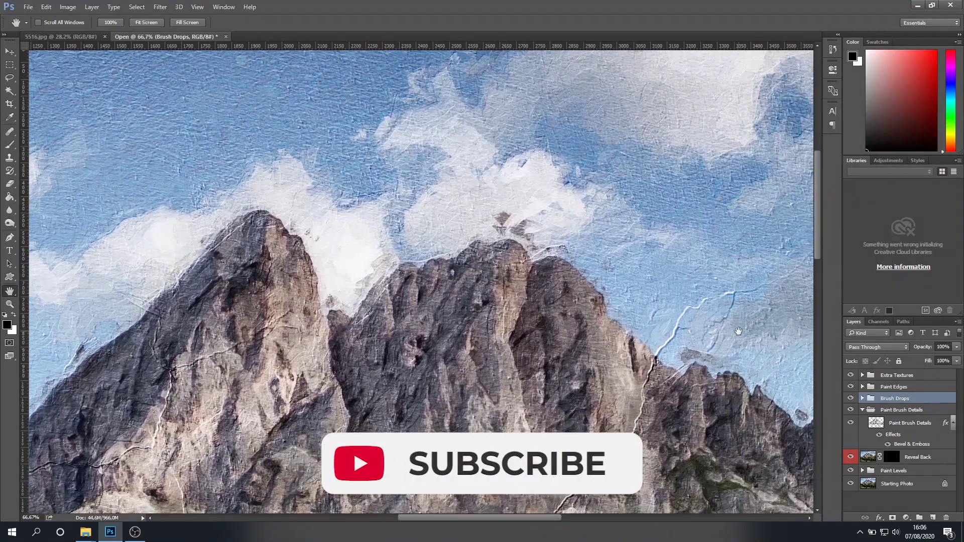
{"action": "mouse_move", "coordinate": [691, 317]}
{"action": "left_mouse_down"}
{"action": "mouse_move", "coordinate": [627, 235]}
{"action": "mouse_move", "coordinate": [634, 196]}
{"action": "left_mouse_up"}
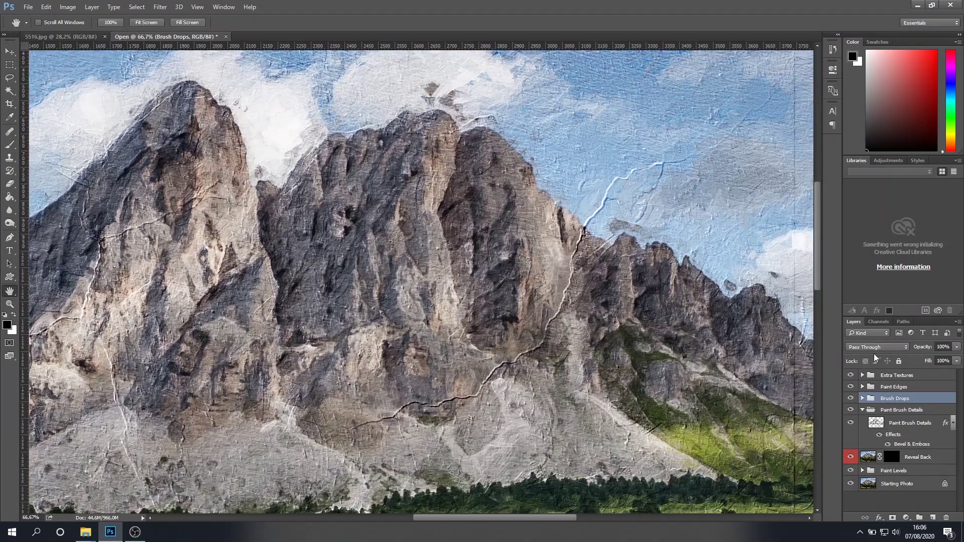
Review the Extra Textures layers, hiding Broken Wall Texture 2 and testing Old Canvas Texture
{"action": "left_click", "coordinate": [850, 375]}
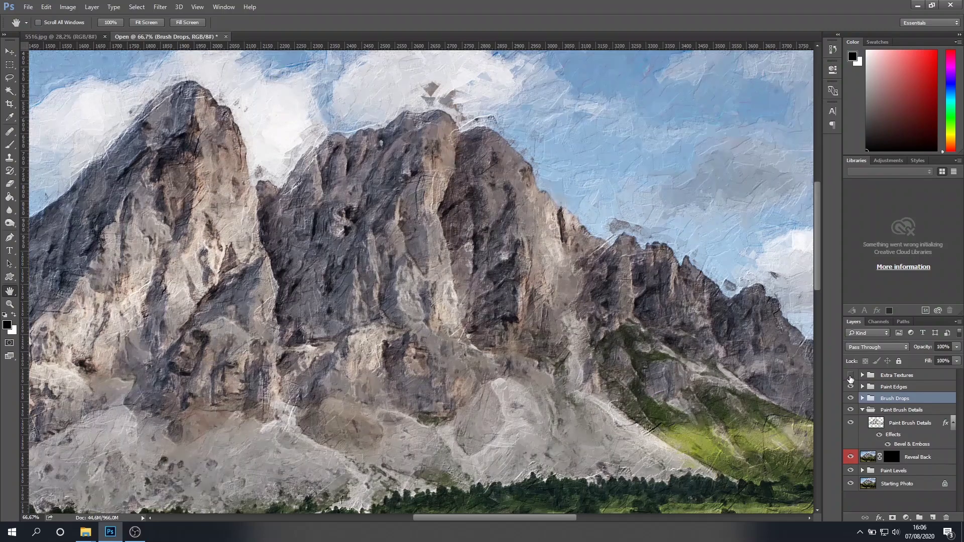
{"action": "left_click", "coordinate": [850, 375]}
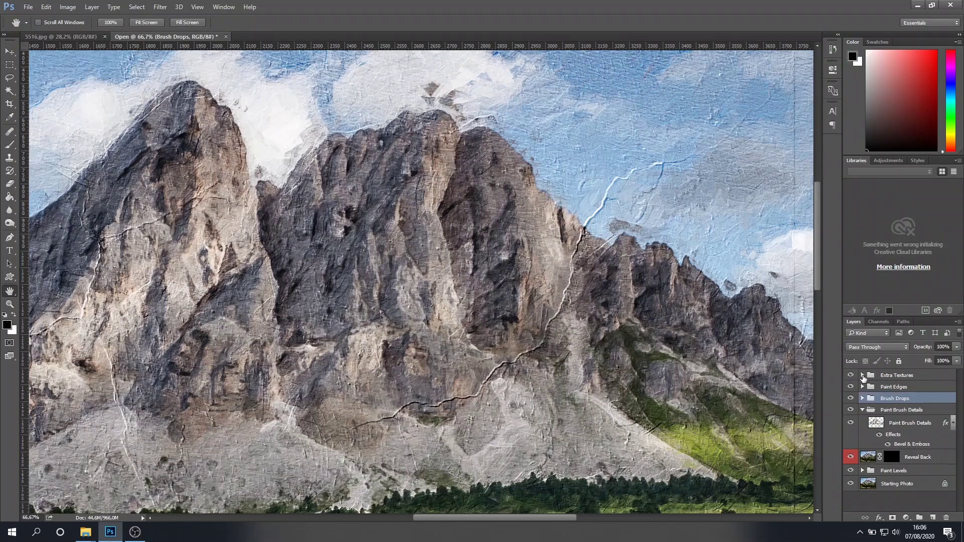
{"action": "left_click", "coordinate": [851, 404]}
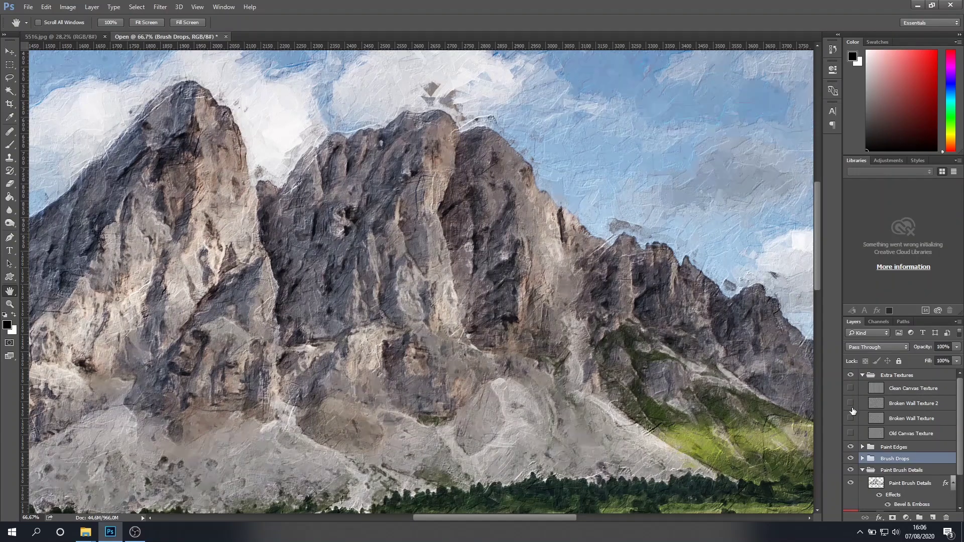
{"action": "left_click", "coordinate": [850, 433]}
{"action": "left_click", "coordinate": [850, 433]}
{"action": "left_click_drag", "start_coordinate": [816, 240], "coordinate": [818, 216]}
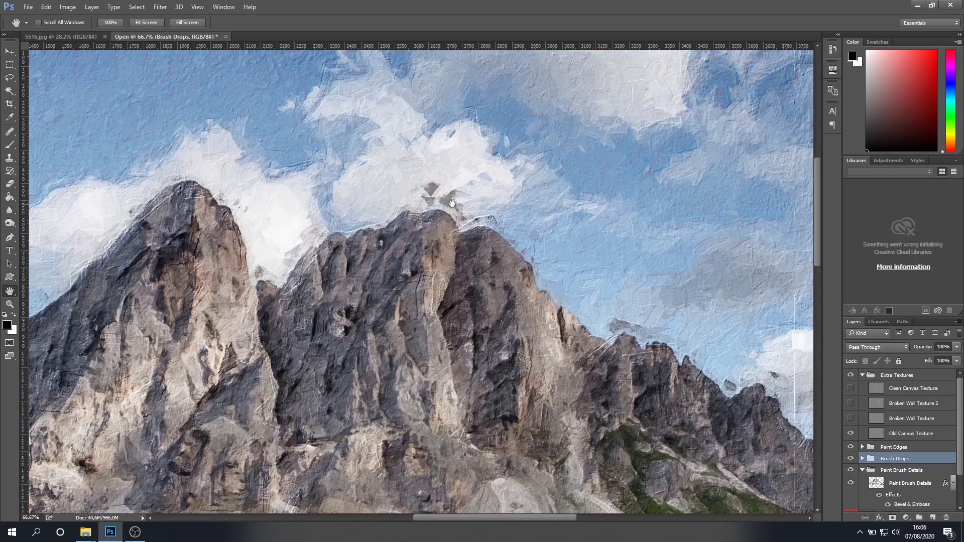
{"action": "scroll", "coordinate": [909, 446], "scroll_direction": "down", "scroll_amount": 2}
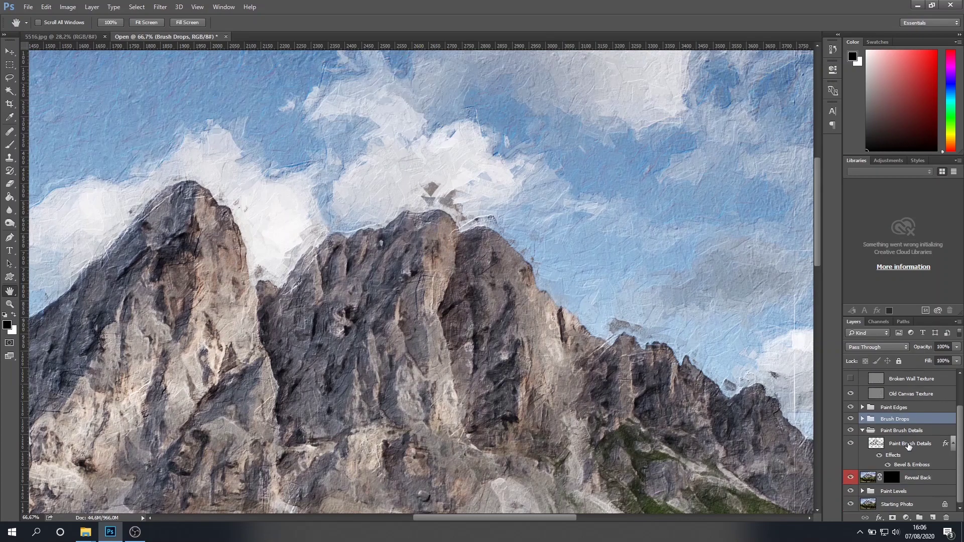
On the Reveal Back mask, brush over the grey patches in the clouds and above the ridge
{"action": "left_click", "coordinate": [894, 482]}
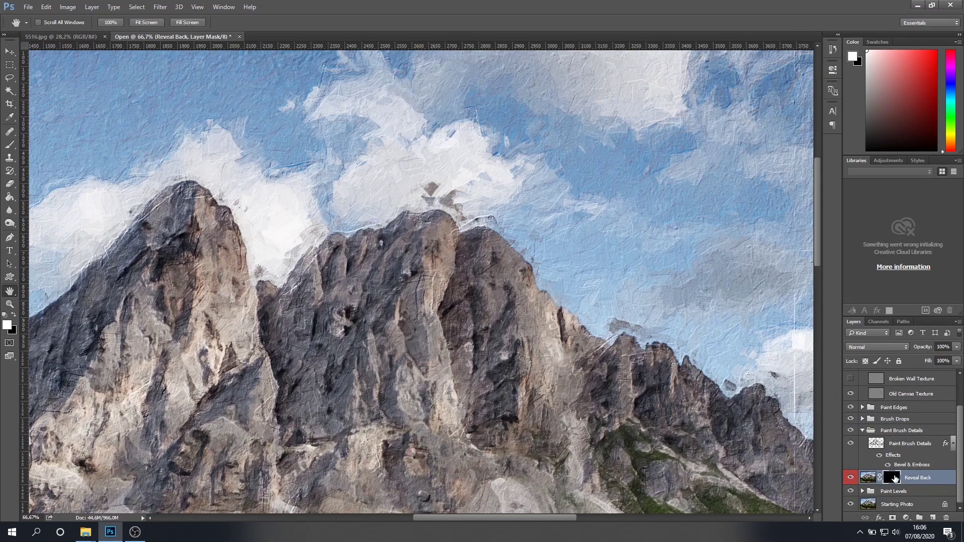
{"action": "key", "text": "b"}
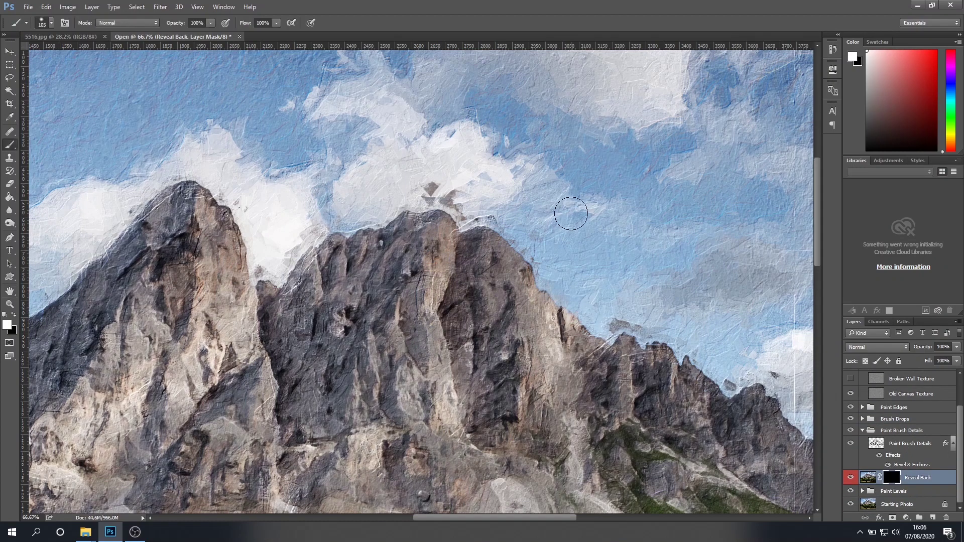
{"action": "mouse_move", "coordinate": [413, 193]}
{"action": "left_mouse_down"}
{"action": "mouse_move", "coordinate": [441, 189]}
{"action": "mouse_move", "coordinate": [507, 213]}
{"action": "left_mouse_up"}
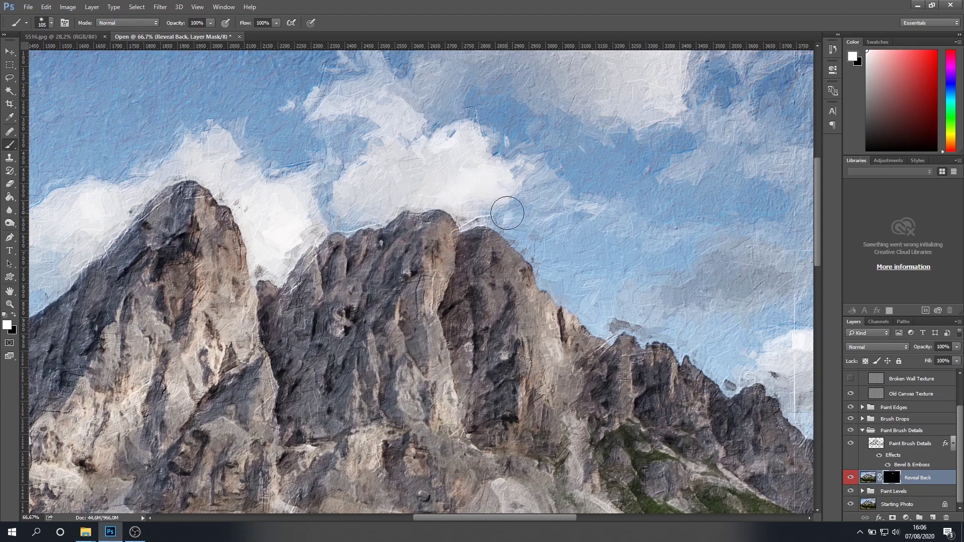
{"action": "mouse_move", "coordinate": [611, 314]}
{"action": "left_mouse_down"}
{"action": "mouse_move", "coordinate": [626, 307]}
{"action": "mouse_move", "coordinate": [662, 317]}
{"action": "left_mouse_up"}
{"action": "left_click_drag", "start_coordinate": [456, 518], "coordinate": [390, 507]}
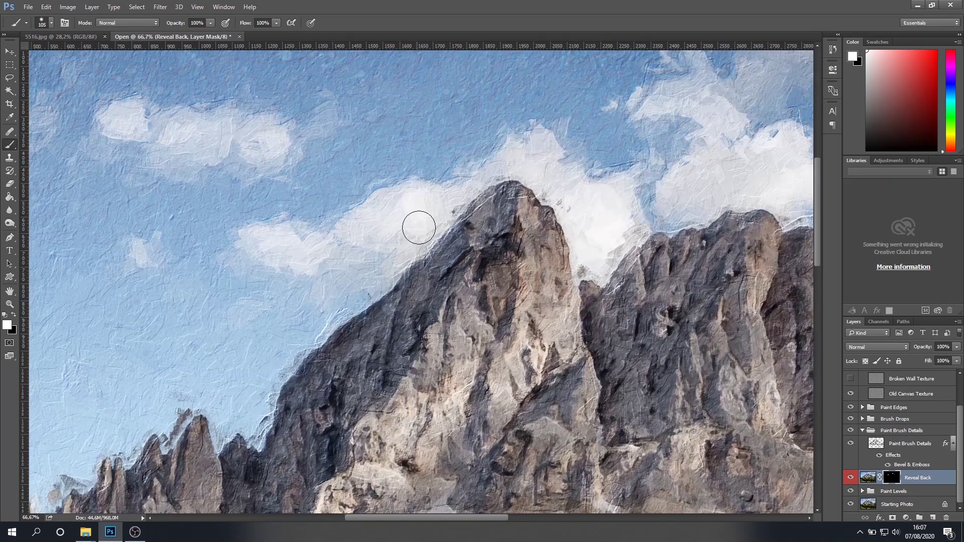
Pan across the sky and clean the remaining dark patches along the ridge above the peaks
{"action": "left_click_drag", "start_coordinate": [499, 161], "coordinate": [469, 276]}
{"action": "mouse_move", "coordinate": [780, 321]}
{"action": "left_mouse_down"}
{"action": "mouse_move", "coordinate": [688, 310]}
{"action": "mouse_move", "coordinate": [485, 241]}
{"action": "left_mouse_up"}
{"action": "left_click_drag", "start_coordinate": [646, 319], "coordinate": [518, 329]}
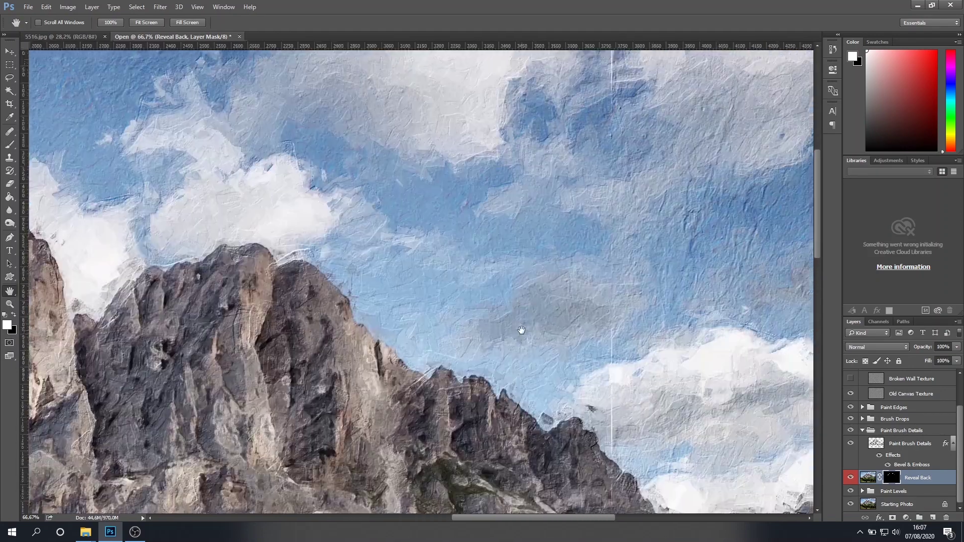
{"action": "left_click_drag", "start_coordinate": [607, 282], "coordinate": [531, 353]}
{"action": "left_click_drag", "start_coordinate": [686, 210], "coordinate": [661, 198]}
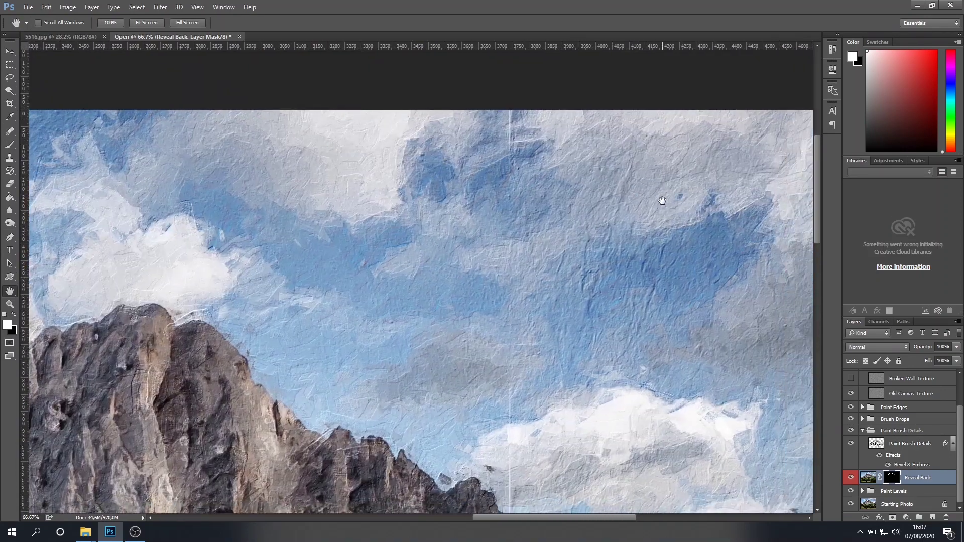
{"action": "mouse_move", "coordinate": [631, 405]}
{"action": "left_mouse_down"}
{"action": "mouse_move", "coordinate": [630, 254]}
{"action": "mouse_move", "coordinate": [562, 254]}
{"action": "mouse_move", "coordinate": [503, 169]}
{"action": "left_mouse_up"}
{"action": "key", "text": "b"}
{"action": "mouse_move", "coordinate": [676, 256]}
{"action": "left_mouse_down"}
{"action": "mouse_move", "coordinate": [664, 232]}
{"action": "mouse_move", "coordinate": [747, 230]}
{"action": "left_mouse_up"}
{"action": "left_click_drag", "start_coordinate": [647, 248], "coordinate": [559, 276]}
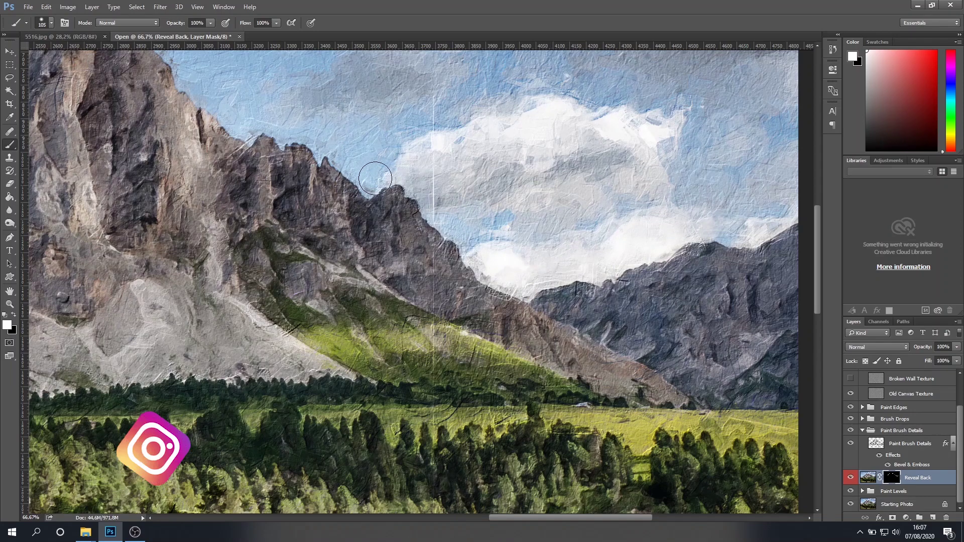
Zoom out to review the finished painting and bring up the SCRIPT OIL PAINTING folder
{"action": "key", "text": "z"}
{"action": "left_click", "coordinate": [373, 185], "text": "alt"}
{"action": "left_click", "coordinate": [373, 186], "text": "alt"}
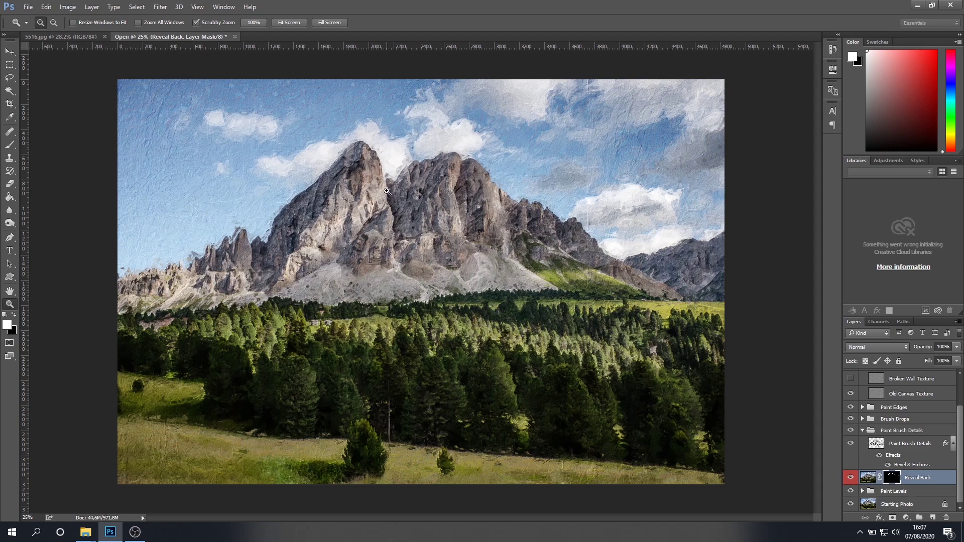
{"action": "left_click", "coordinate": [378, 186]}
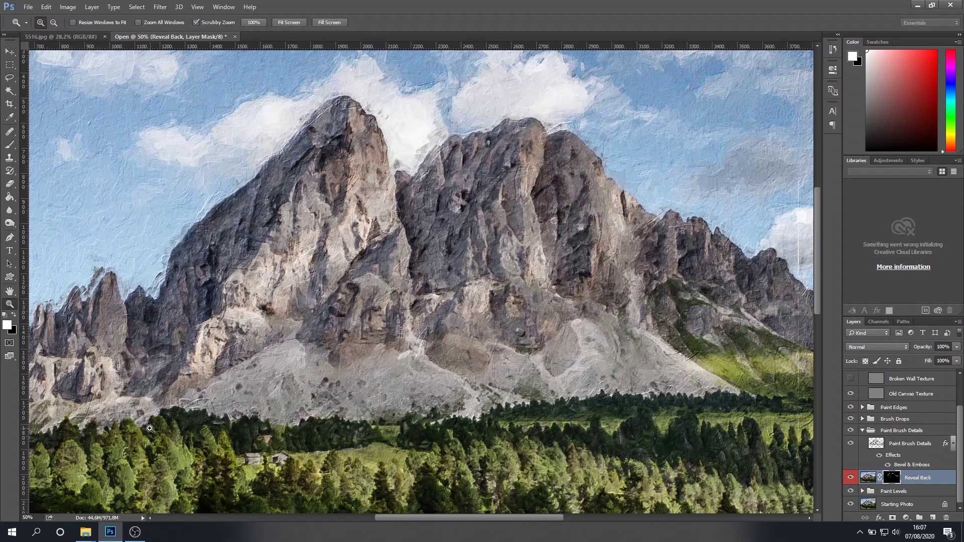
{"action": "left_click", "coordinate": [72, 494]}
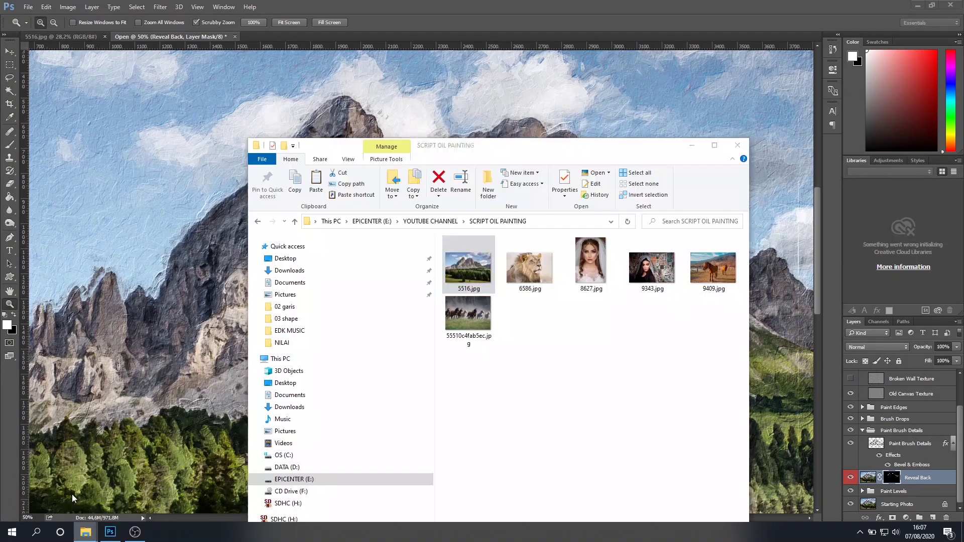
Drag the lion photo 6586.jpg into Photoshop, inspect it at 100%, then fit it on screen
{"action": "left_click_drag", "start_coordinate": [528, 297], "coordinate": [543, 31]}
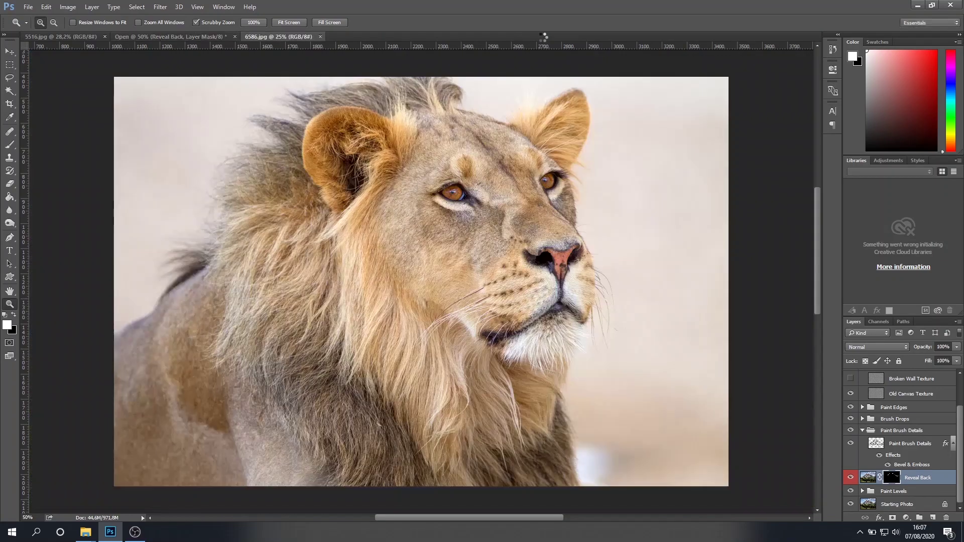
{"action": "left_click_drag", "start_coordinate": [450, 198], "coordinate": [466, 161]}
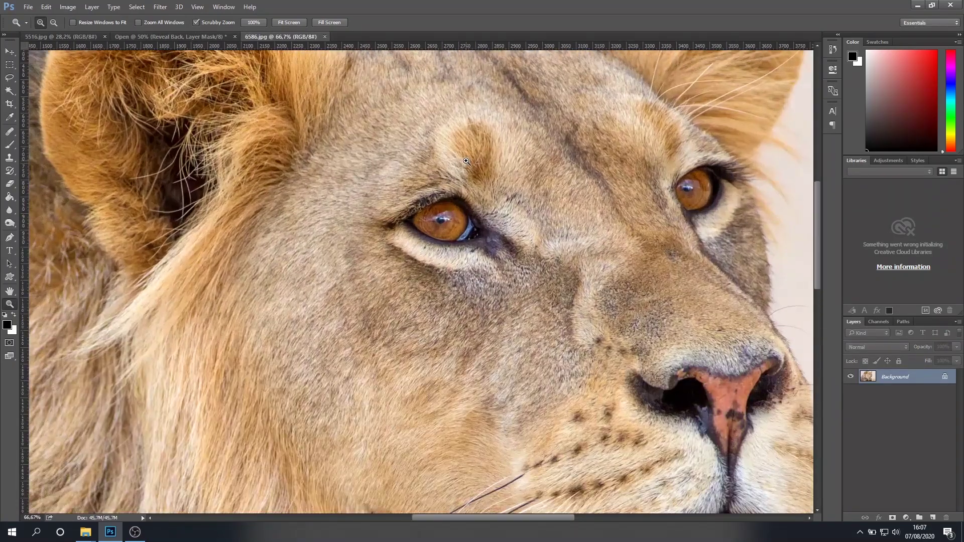
{"action": "left_click", "coordinate": [467, 161]}
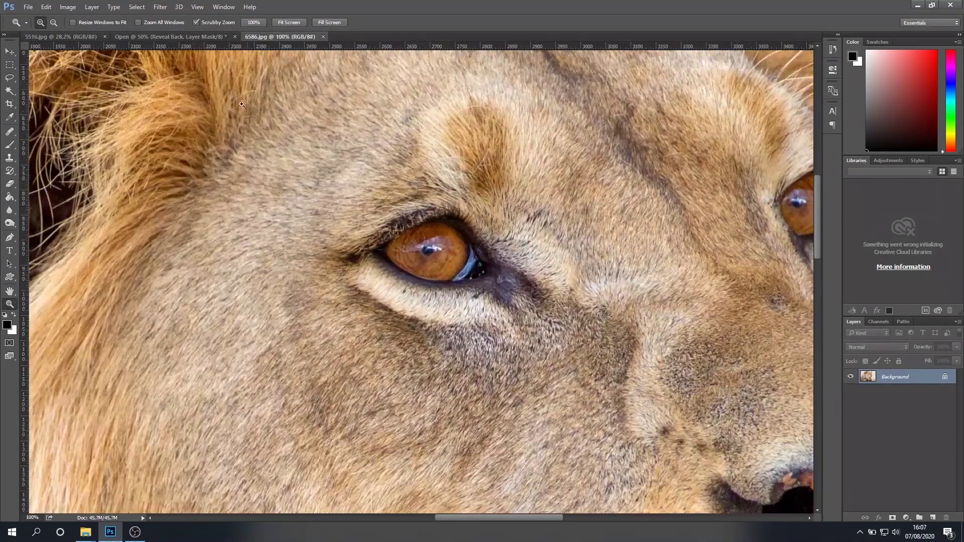
{"action": "key", "text": "space"}
{"action": "left_click_drag", "start_coordinate": [652, 502], "coordinate": [454, 285]}
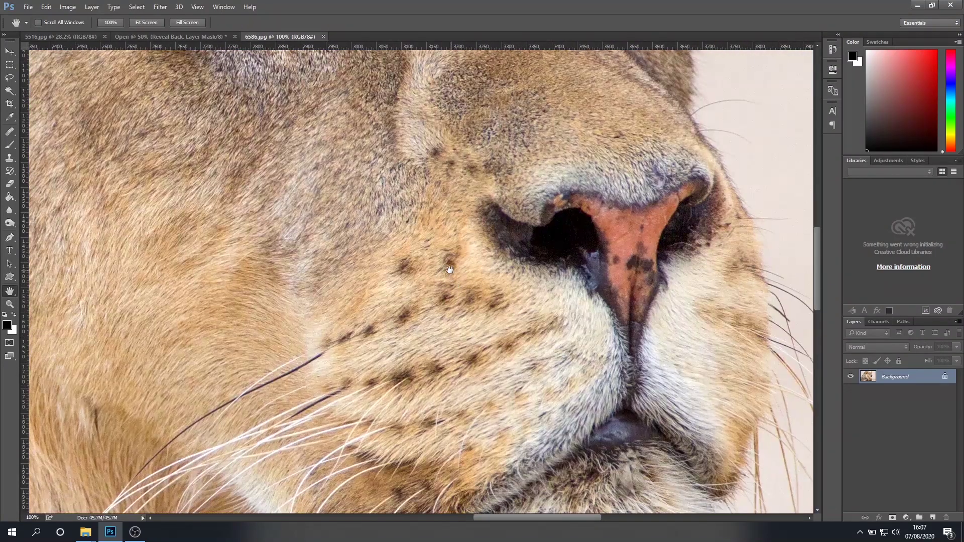
{"action": "right_click", "coordinate": [449, 270]}
{"action": "right_click", "coordinate": [463, 257]}
{"action": "left_click", "coordinate": [470, 262]}
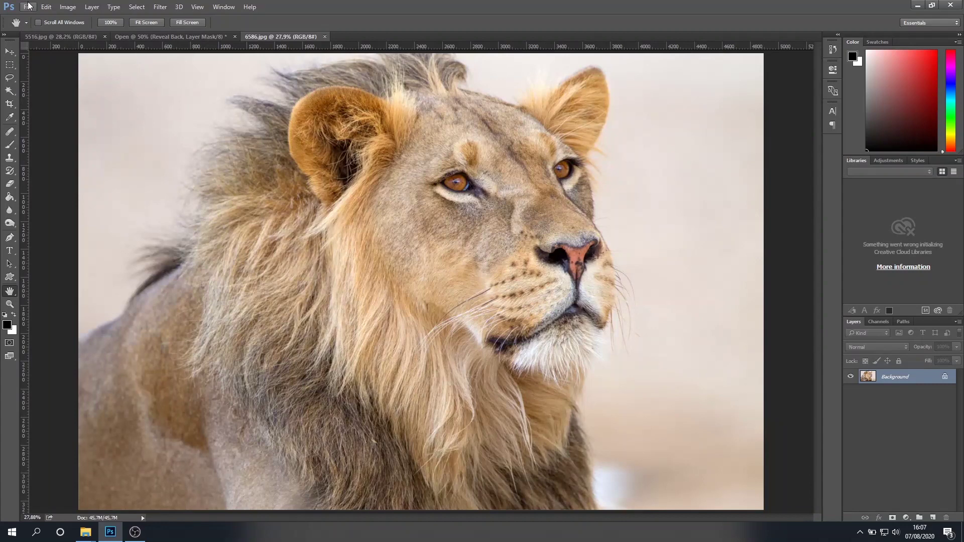
{"action": "left_click", "coordinate": [29, 6]}
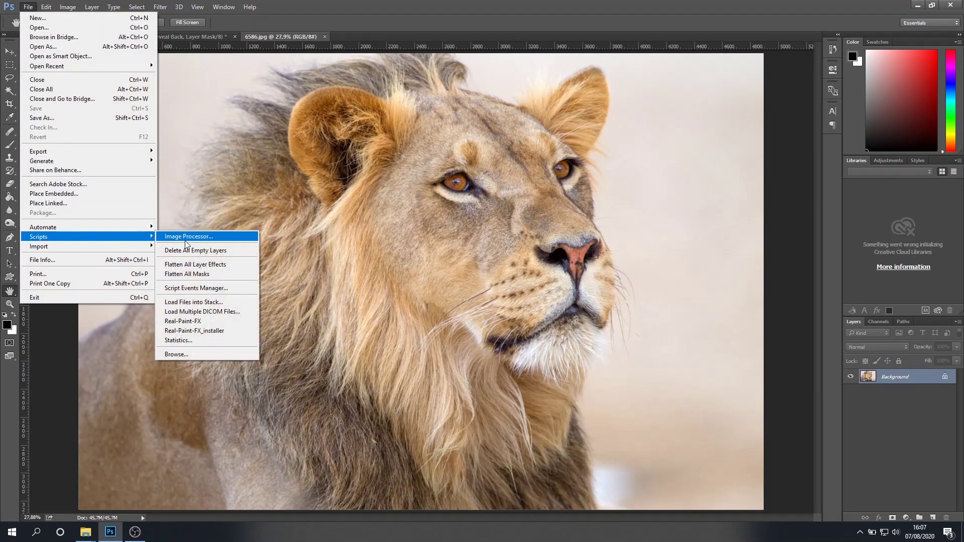
Run Real-Paint-FX on the lion photo to build its oil painting layers
{"action": "left_click", "coordinate": [185, 320]}
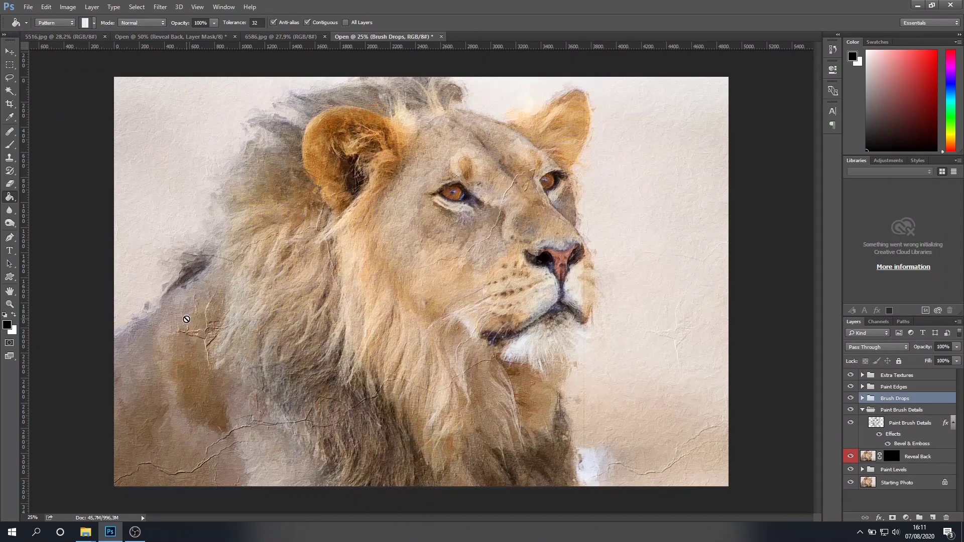
{"action": "key", "text": "z"}
{"action": "left_click", "coordinate": [349, 169]}
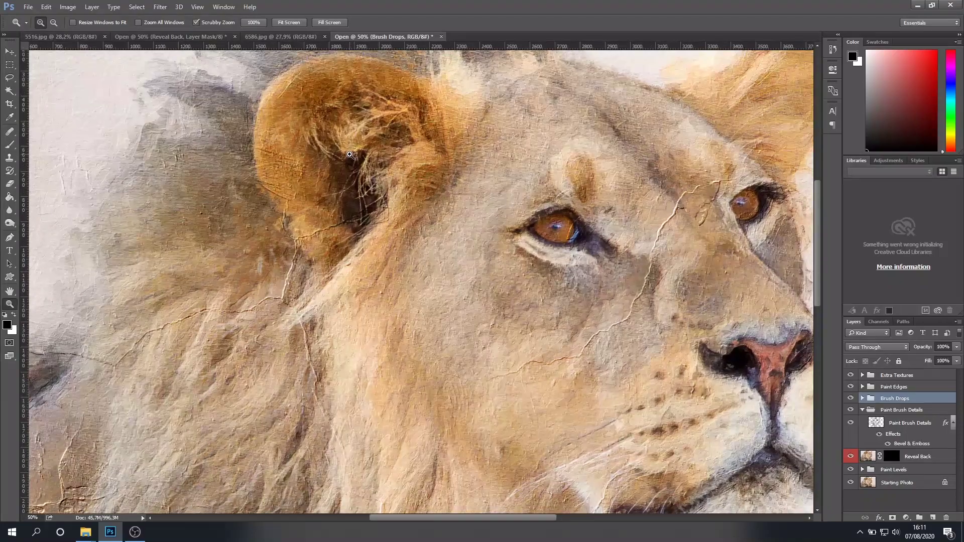
{"action": "left_click", "coordinate": [350, 154]}
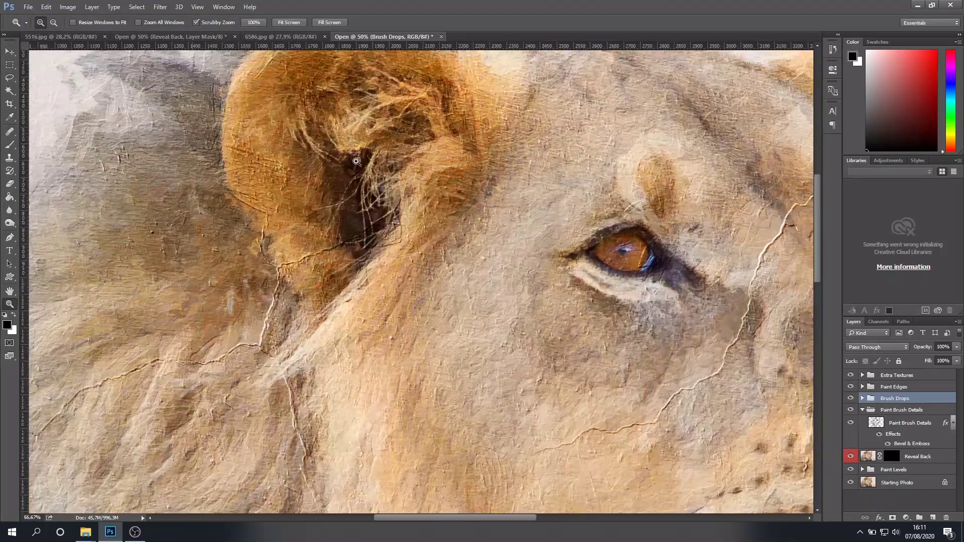
{"action": "key", "text": "h"}
{"action": "left_click_drag", "start_coordinate": [550, 203], "coordinate": [369, 141]}
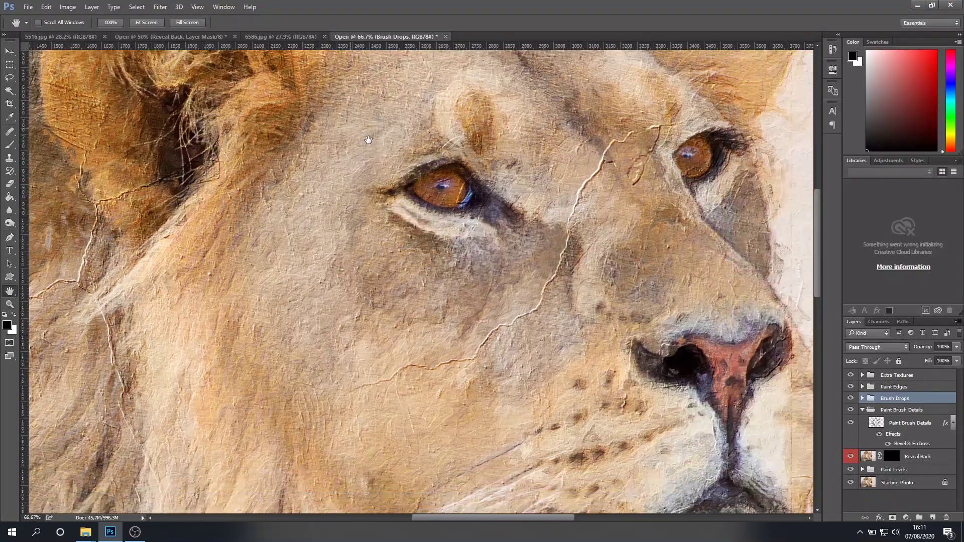
{"action": "mouse_move", "coordinate": [583, 291]}
{"action": "left_mouse_down"}
{"action": "mouse_move", "coordinate": [455, 192]}
{"action": "mouse_move", "coordinate": [499, 84]}
{"action": "left_mouse_up"}
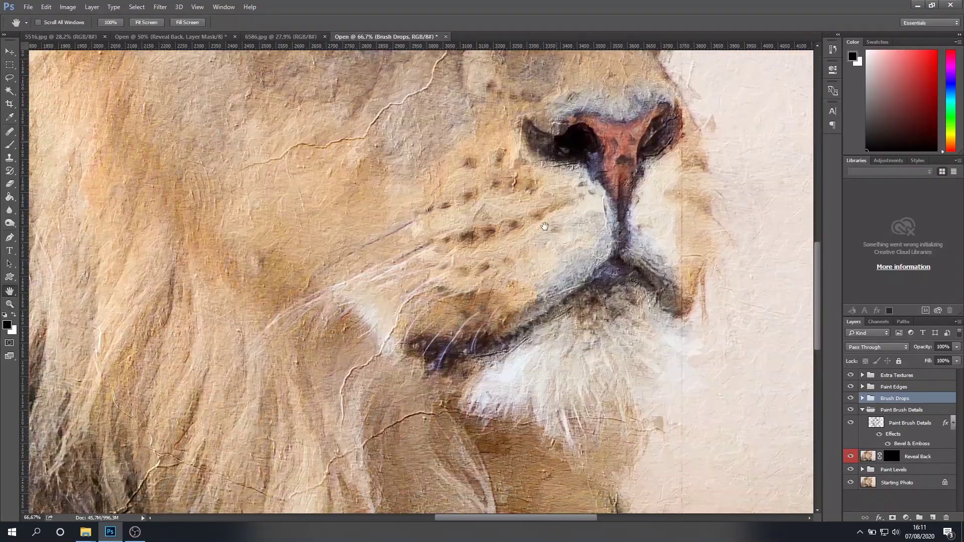
{"action": "left_click_drag", "start_coordinate": [535, 300], "coordinate": [513, 306]}
{"action": "scroll", "coordinate": [514, 305], "scroll_direction": "up", "scroll_amount": 5}
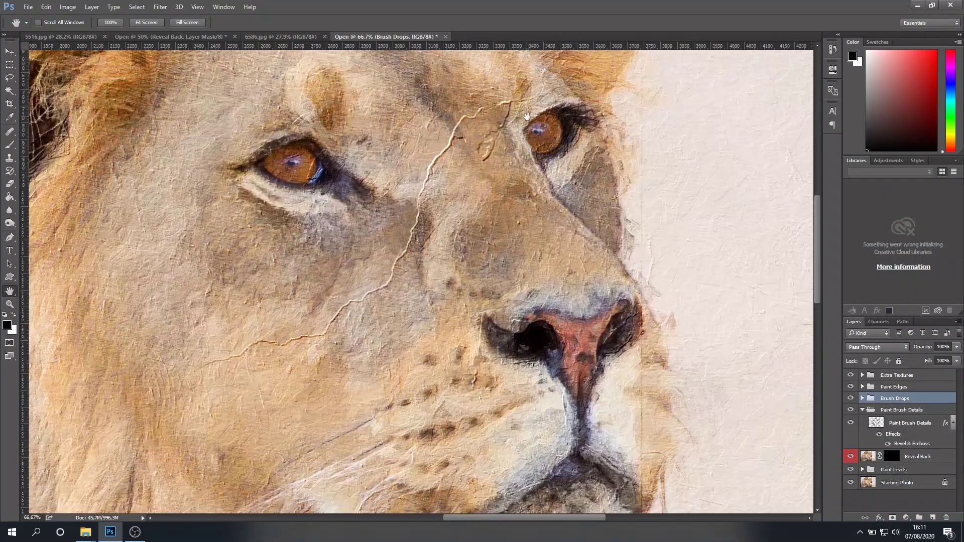
{"action": "left_click", "coordinate": [862, 375]}
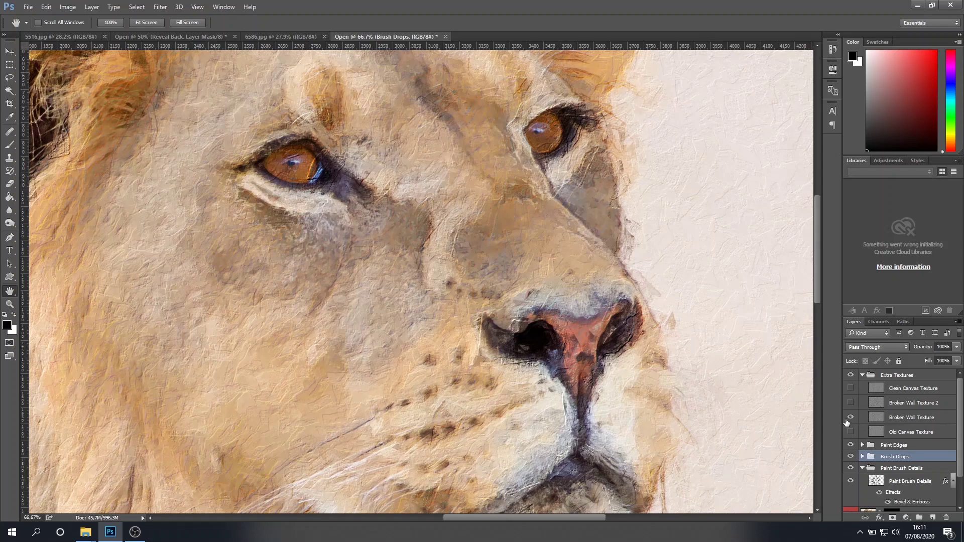
{"action": "left_click", "coordinate": [850, 418]}
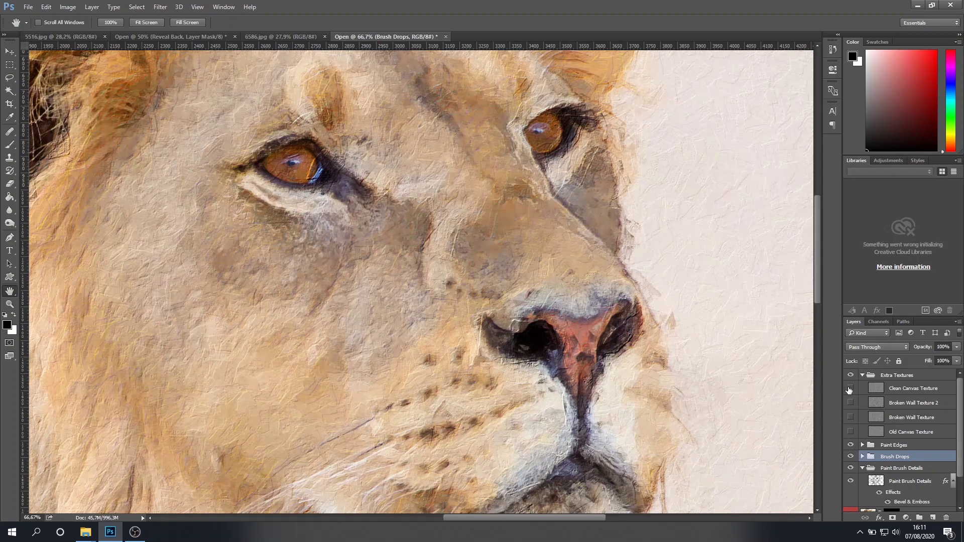
{"action": "left_click", "coordinate": [481, 201], "text": "alt"}
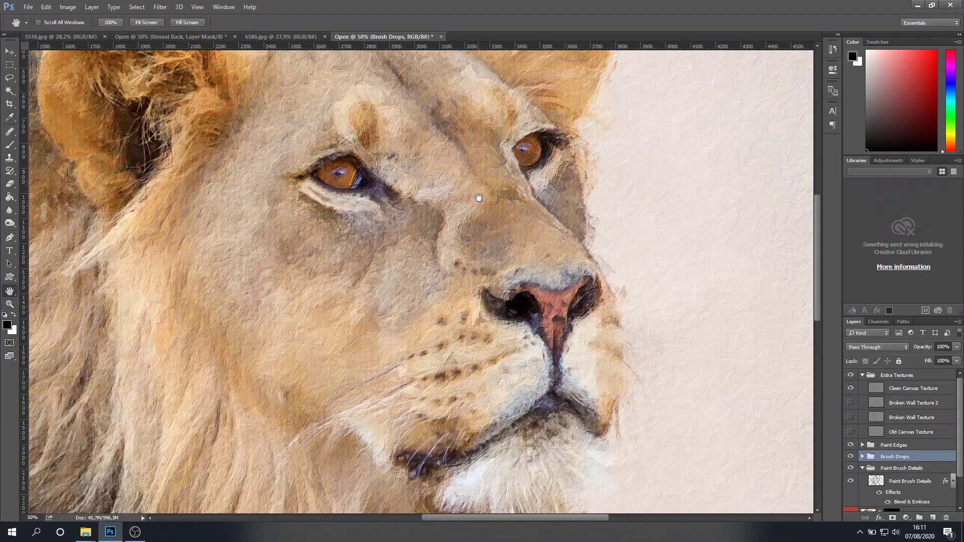
{"action": "left_click_drag", "start_coordinate": [508, 250], "coordinate": [554, 397]}
{"action": "left_click_drag", "start_coordinate": [295, 326], "coordinate": [642, 246]}
{"action": "left_click_drag", "start_coordinate": [485, 284], "coordinate": [594, 163]}
{"action": "left_click_drag", "start_coordinate": [599, 286], "coordinate": [566, 179]}
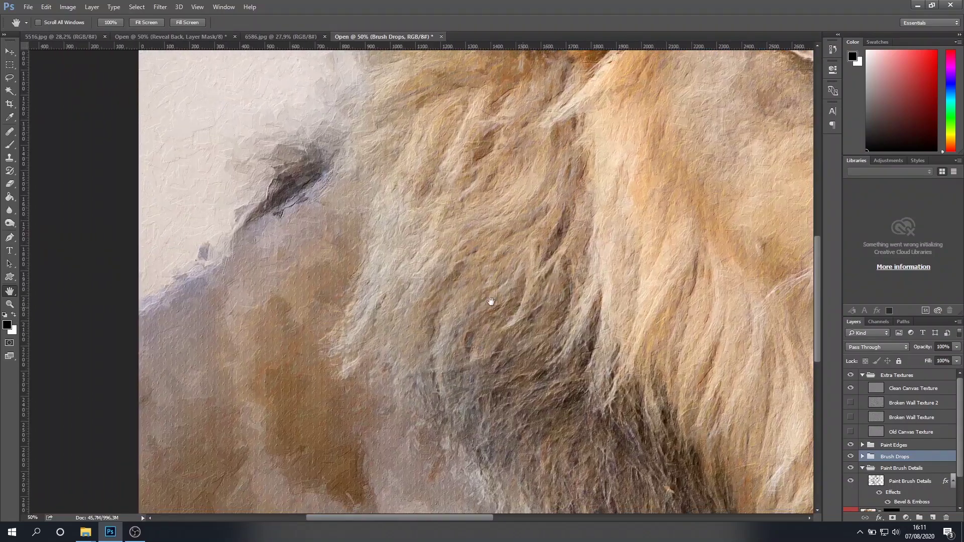
{"action": "left_click_drag", "start_coordinate": [504, 305], "coordinate": [440, 279]}
{"action": "left_click_drag", "start_coordinate": [516, 318], "coordinate": [431, 200]}
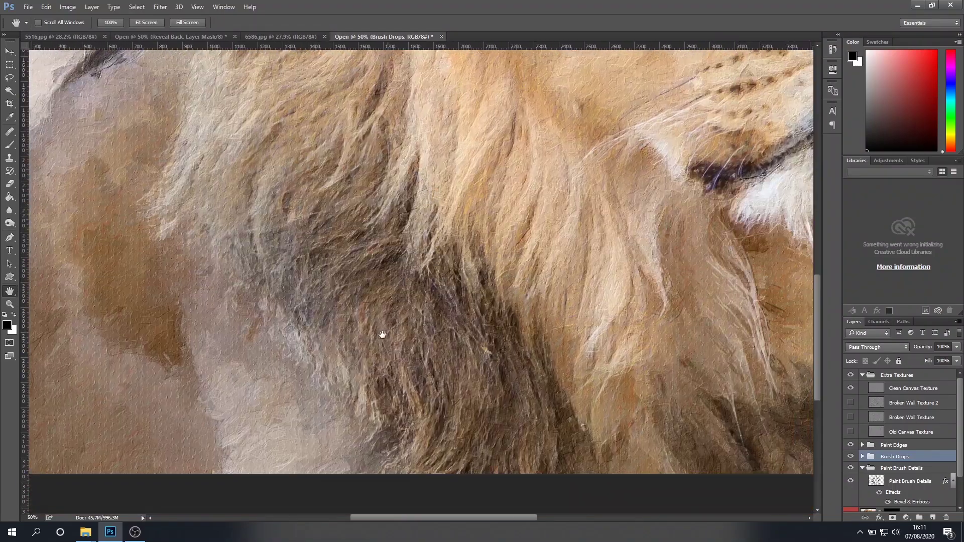
{"action": "left_click_drag", "start_coordinate": [409, 292], "coordinate": [452, 392]}
{"action": "key", "text": "z"}
{"action": "left_click", "coordinate": [442, 238], "text": "alt"}
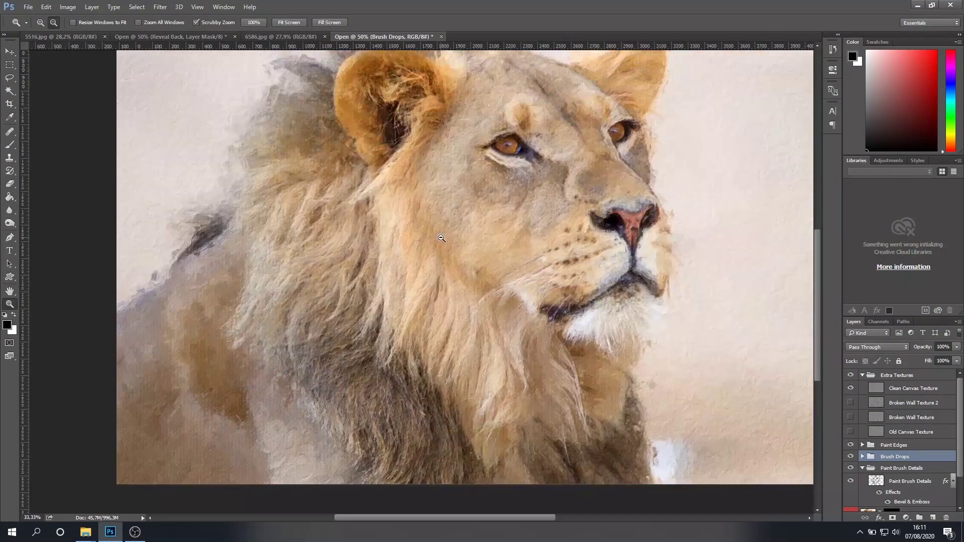
{"action": "left_click", "coordinate": [441, 238], "text": "alt"}
{"action": "left_click", "coordinate": [467, 200]}
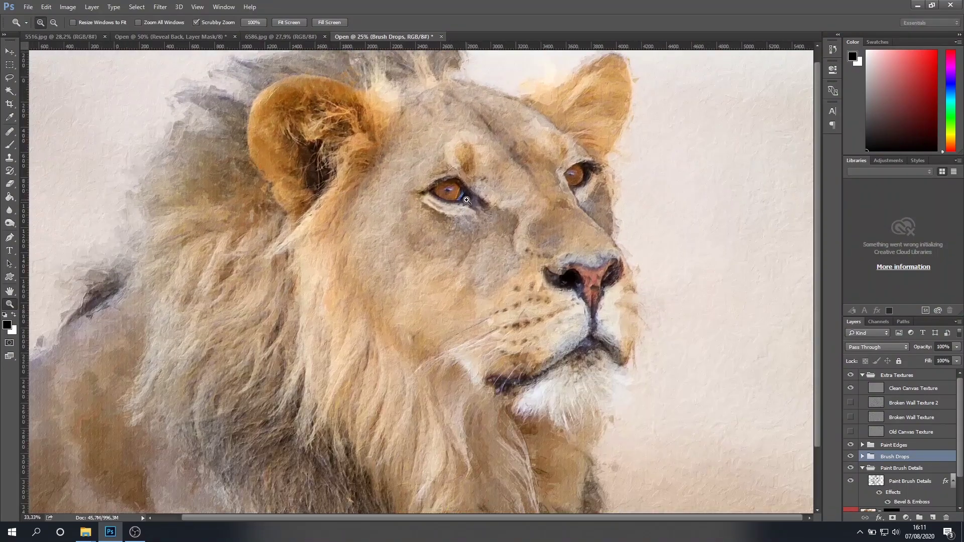
{"action": "left_click", "coordinate": [466, 197]}
{"action": "left_click", "coordinate": [467, 158]}
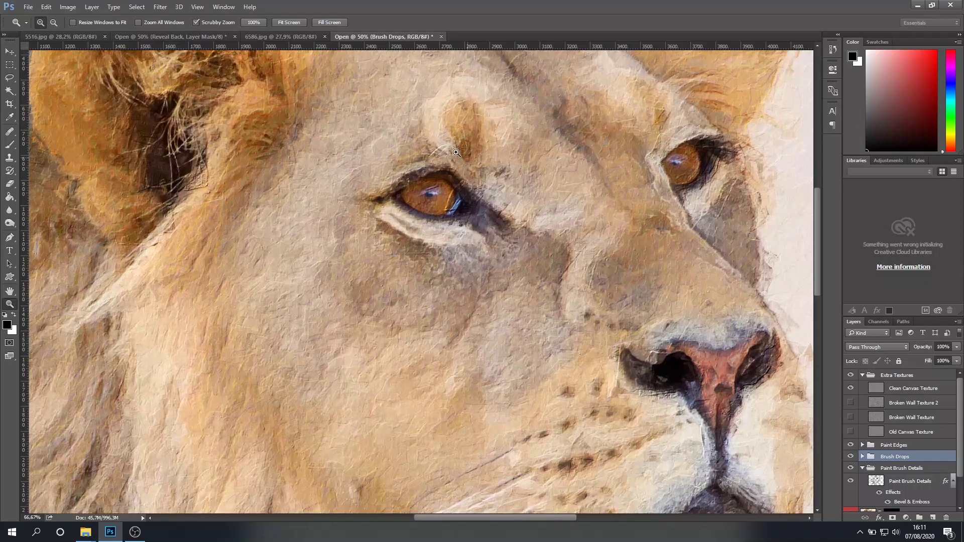
{"action": "left_click", "coordinate": [480, 215], "text": "alt"}
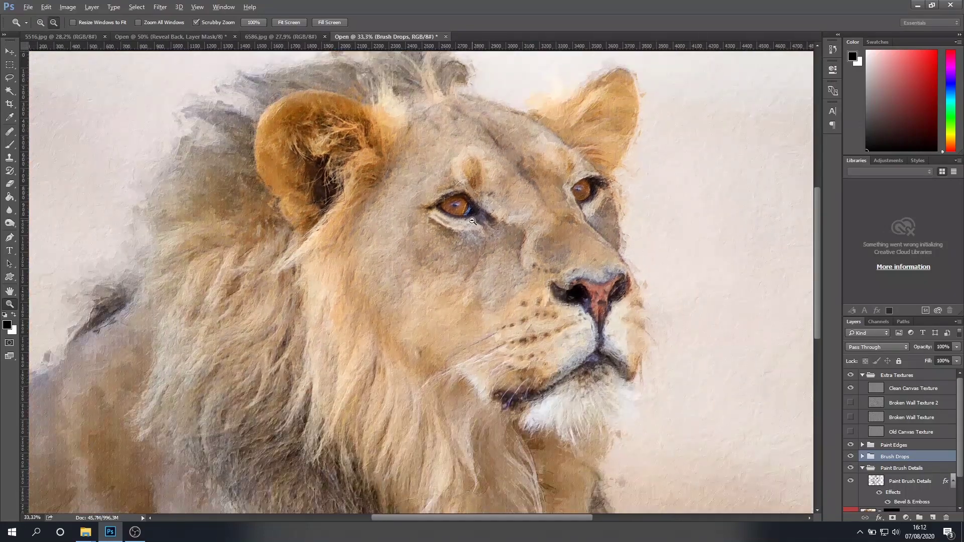
{"action": "left_click", "coordinate": [480, 215], "text": "alt"}
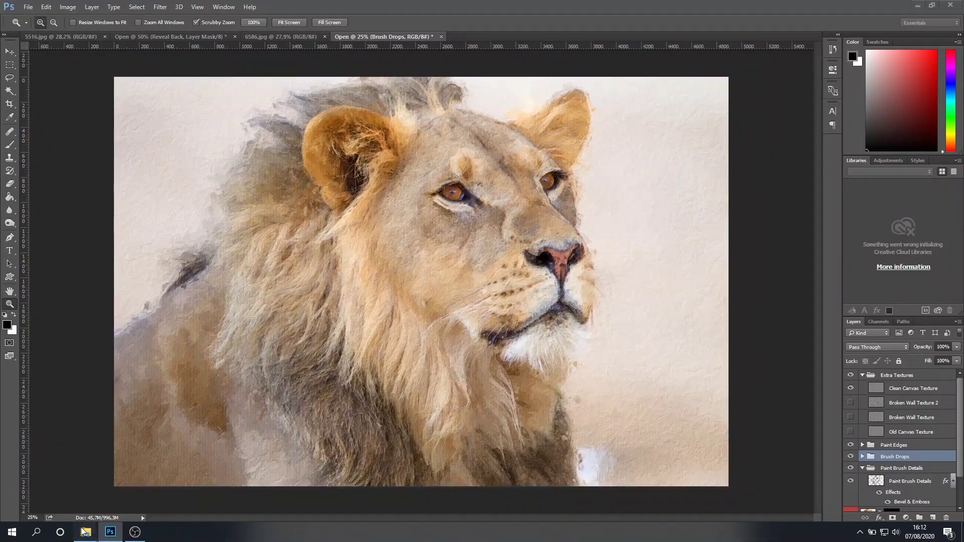
{"action": "mouse_move", "coordinate": [86, 531]}
{"action": "left_click", "coordinate": [73, 487]}
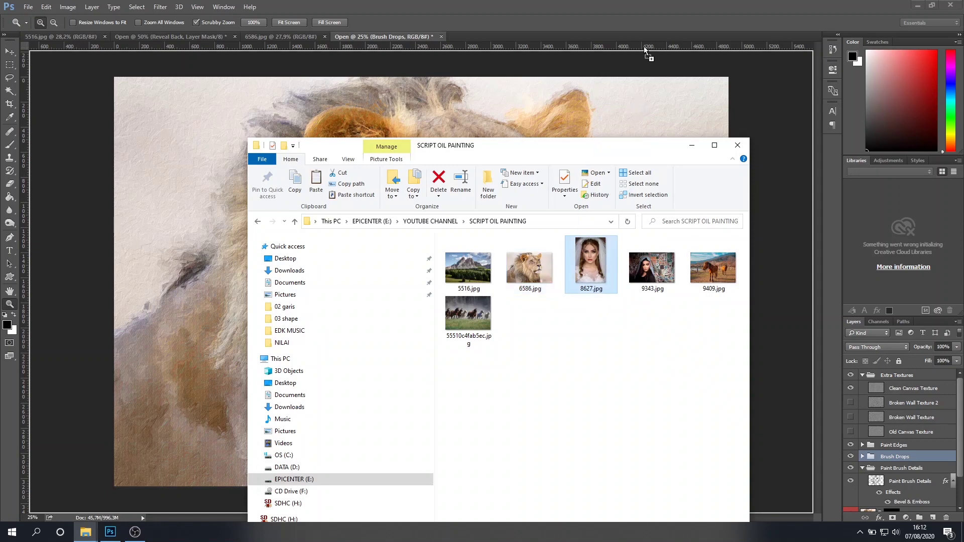
Inspect the bride photo 8627.jpg close up, then run Real-Paint-FX on it
{"action": "left_click", "coordinate": [644, 38]}
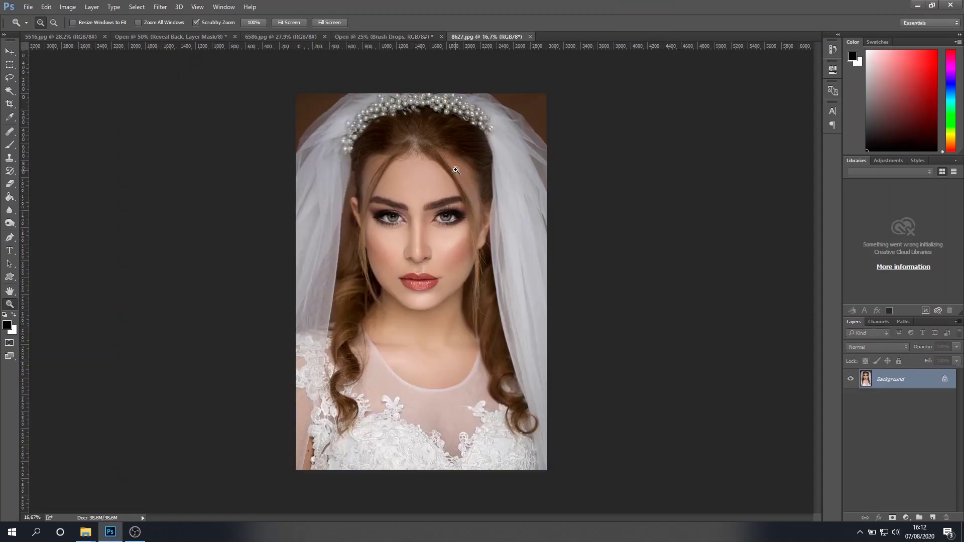
{"action": "left_click", "coordinate": [455, 171]}
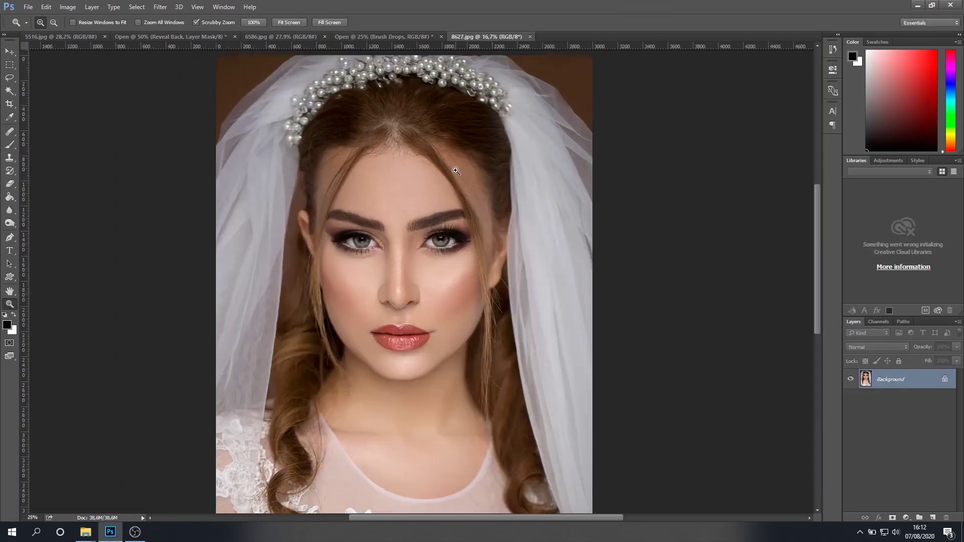
{"action": "left_click", "coordinate": [428, 171]}
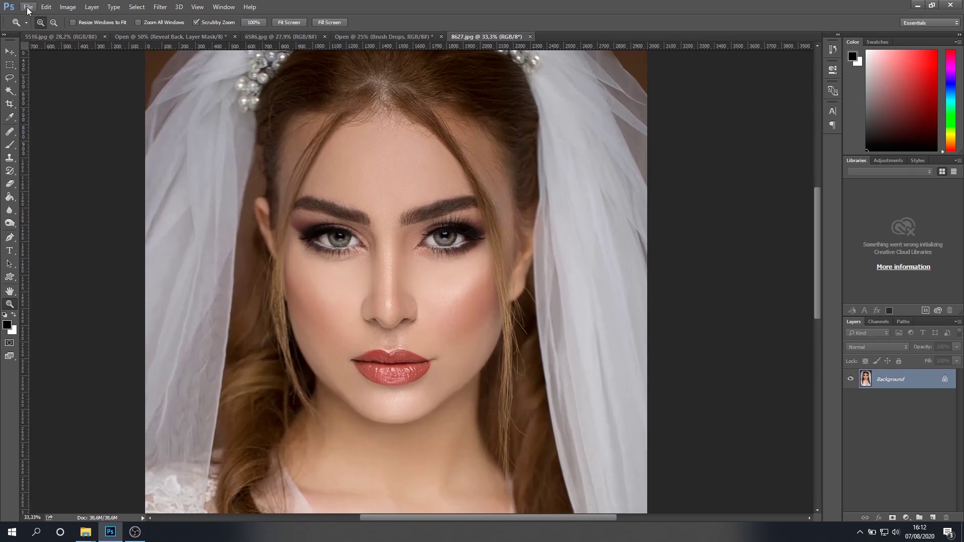
{"action": "key", "text": "h"}
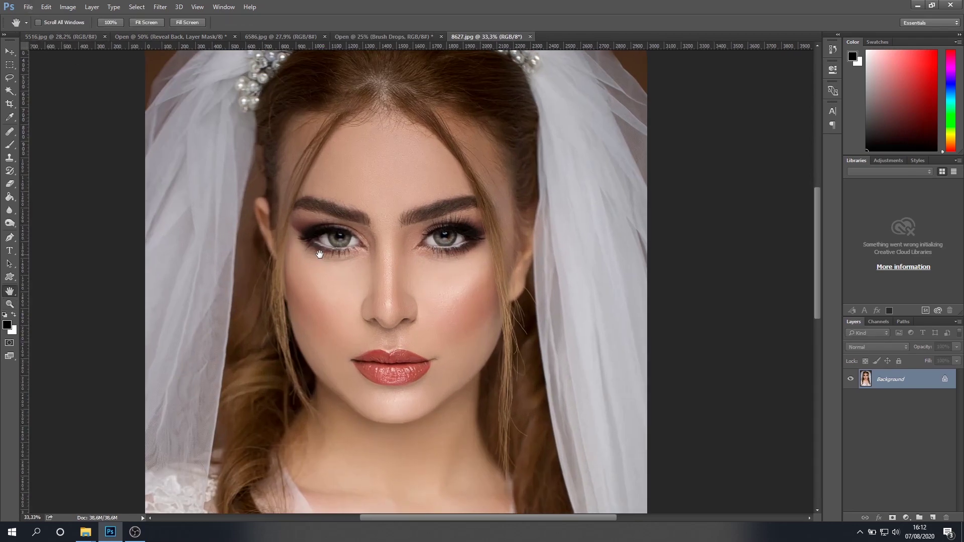
{"action": "left_click_drag", "start_coordinate": [319, 260], "coordinate": [346, 236]}
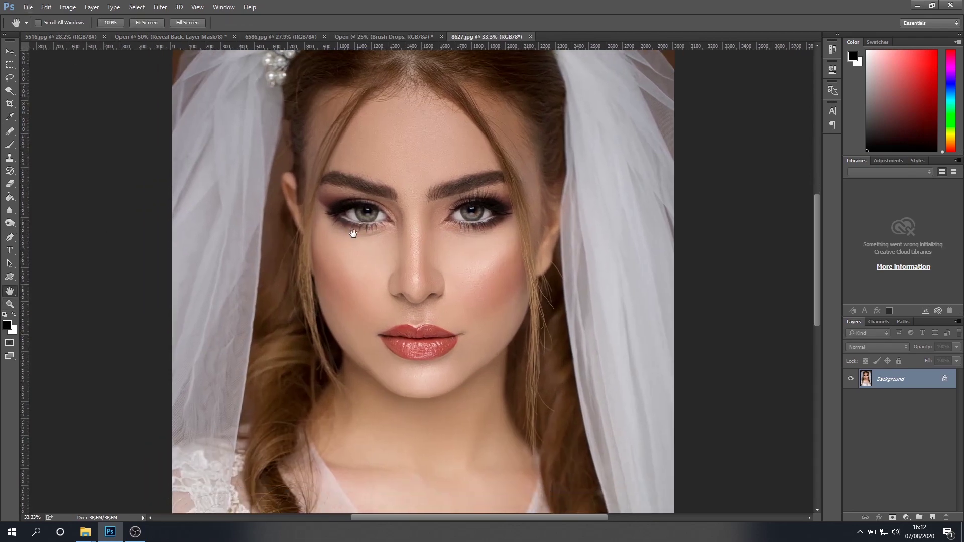
{"action": "left_click", "coordinate": [27, 7]}
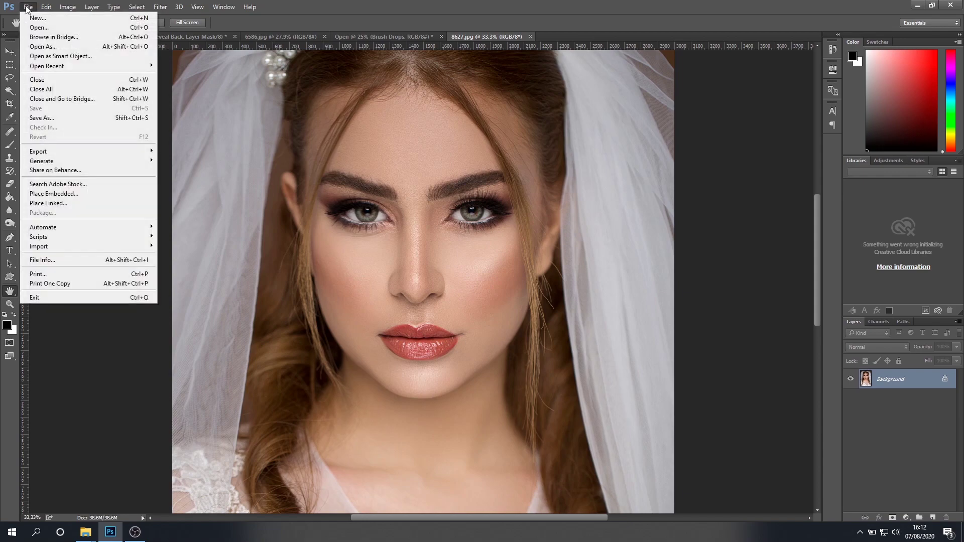
{"action": "left_click", "coordinate": [202, 319]}
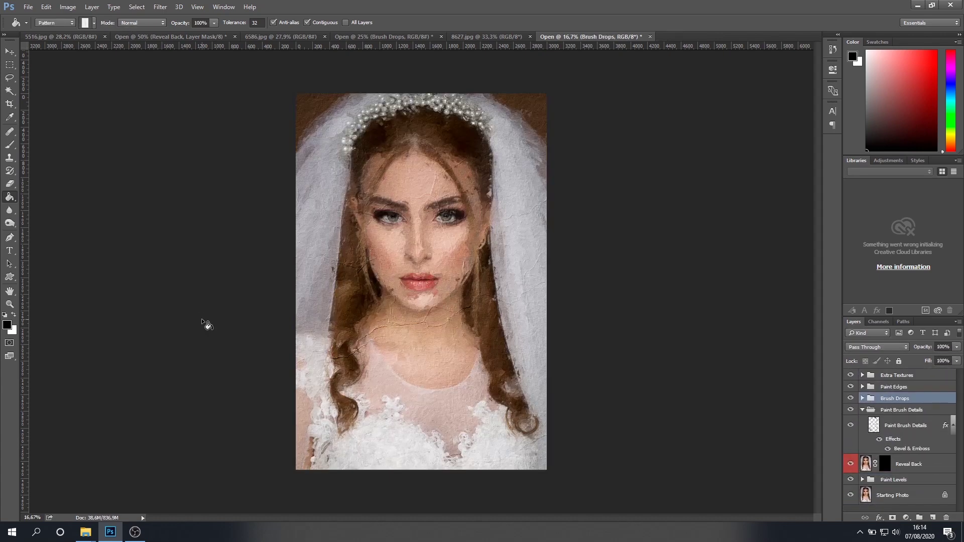
Zoom into the bride's eyes and hide the Extra Textures group's cracked-wall texture
{"action": "key", "text": "z"}
{"action": "left_click", "coordinate": [432, 217]}
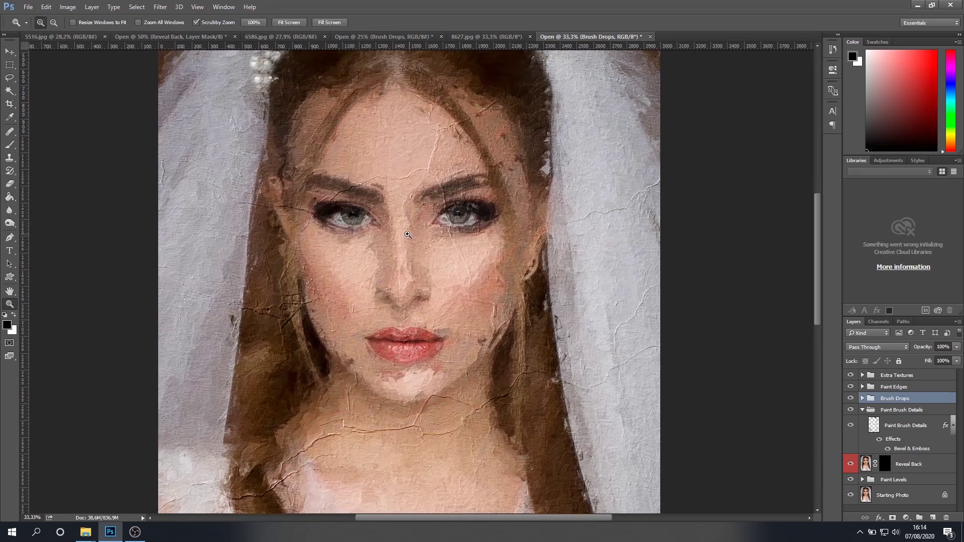
{"action": "left_click", "coordinate": [408, 234]}
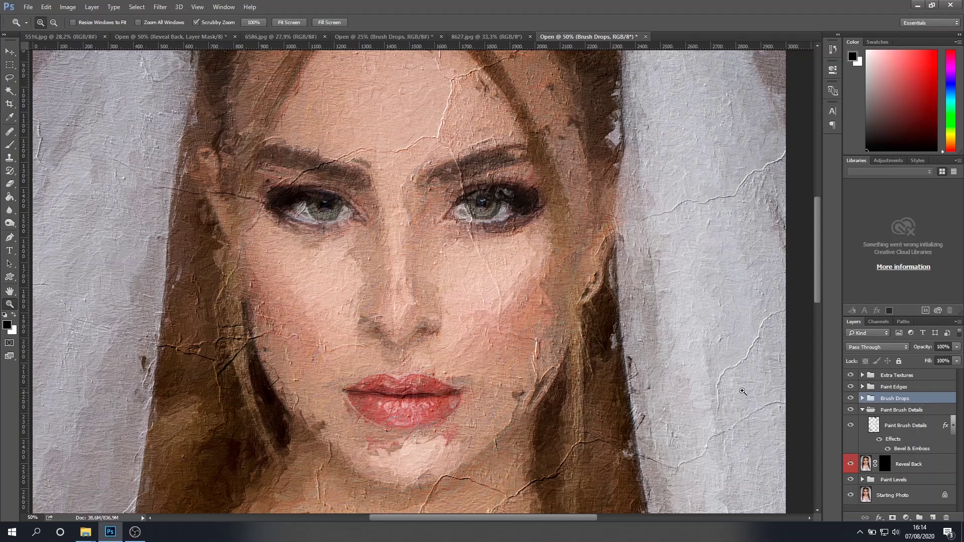
{"action": "left_click", "coordinate": [850, 376]}
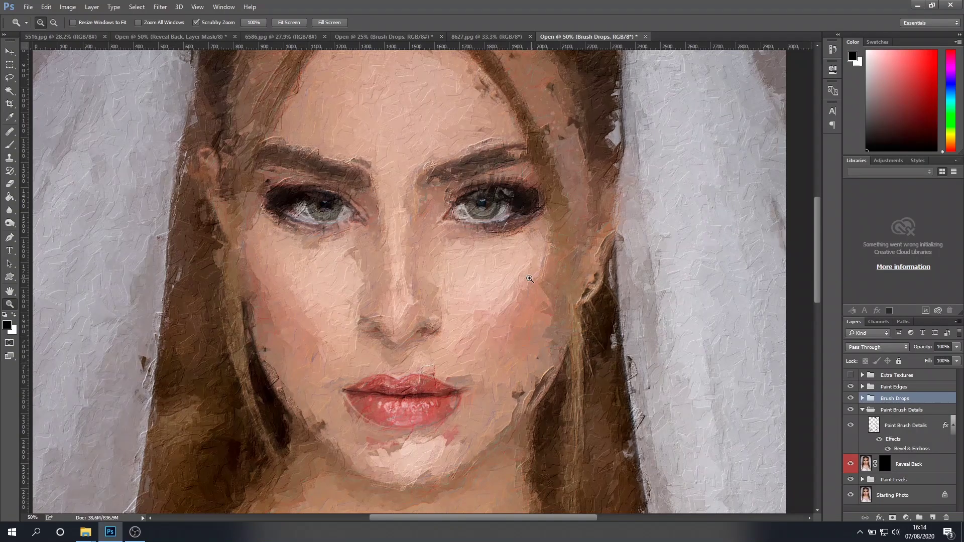
{"action": "mouse_move", "coordinate": [817, 215]}
{"action": "left_mouse_down"}
{"action": "mouse_move", "coordinate": [817, 173]}
{"action": "mouse_move", "coordinate": [805, 224]}
{"action": "left_mouse_up"}
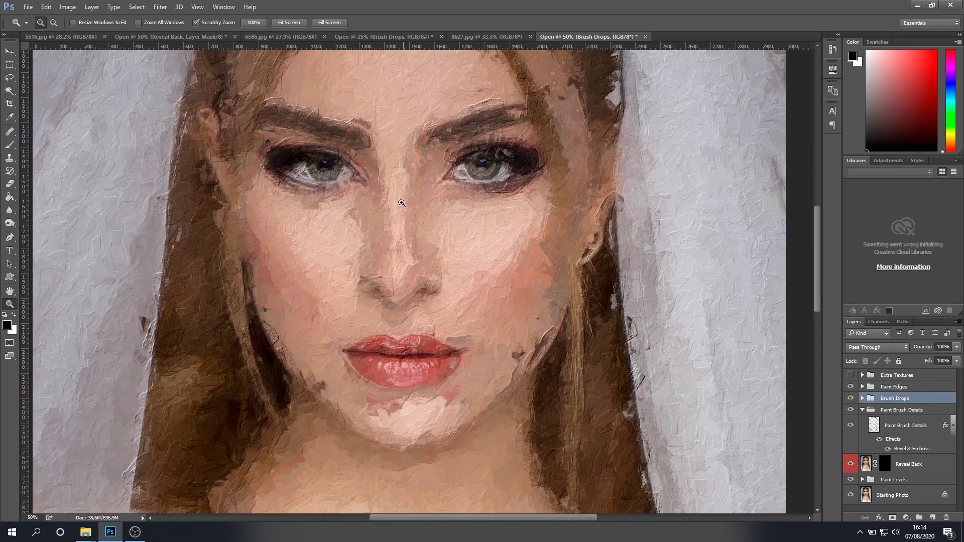
{"action": "left_click", "coordinate": [402, 202]}
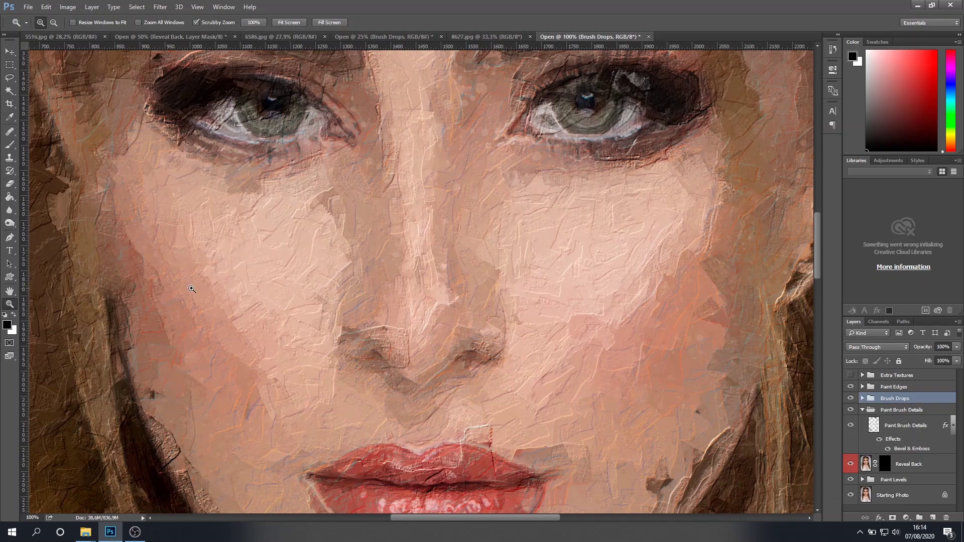
{"action": "scroll", "coordinate": [820, 229], "scroll_direction": "up", "scroll_amount": 2}
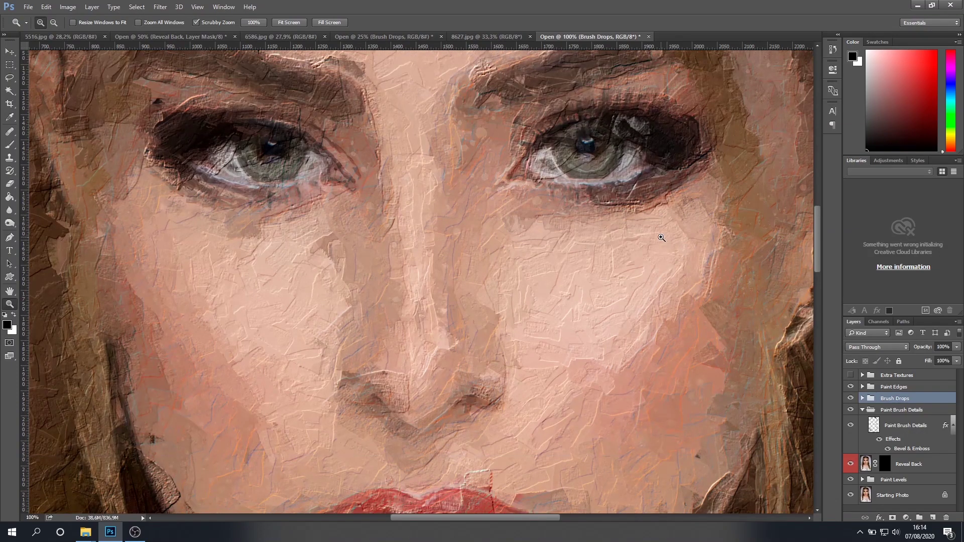
{"action": "left_click", "coordinate": [427, 281], "text": "alt"}
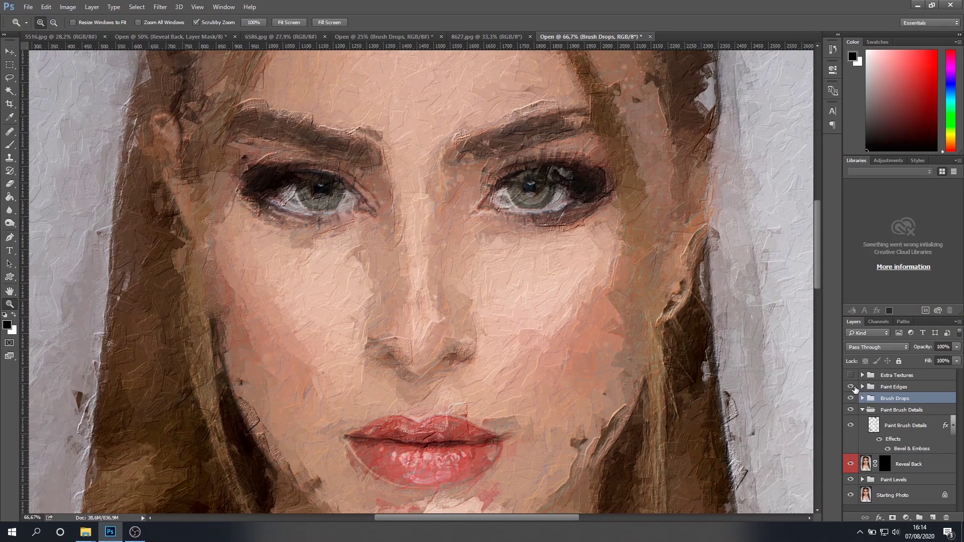
Hide the bride painting's Paint Edges group and zoom into the face to compare
{"action": "left_click", "coordinate": [850, 387]}
{"action": "left_click", "coordinate": [851, 388]}
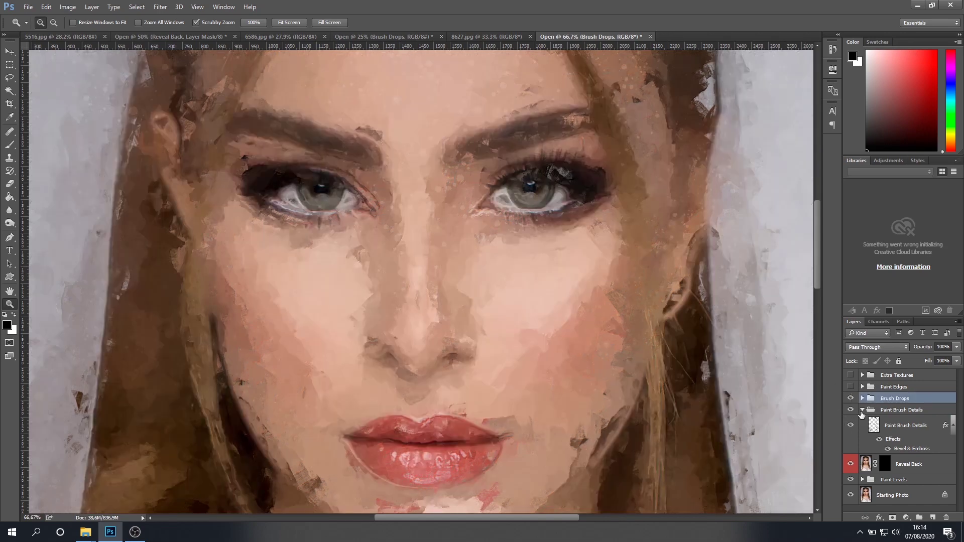
{"action": "left_click", "coordinate": [455, 229]}
{"action": "left_click", "coordinate": [455, 229], "text": "alt"}
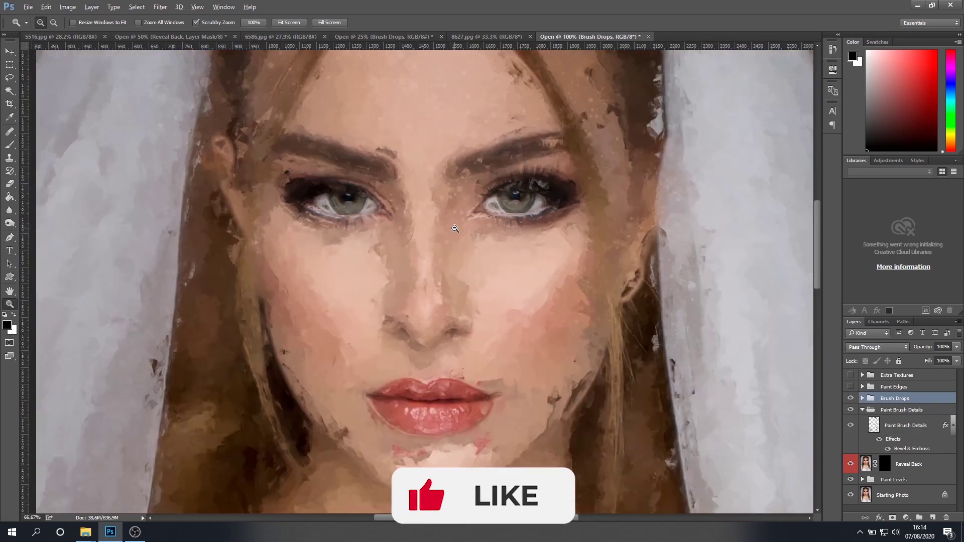
Zoom back out to the whole portrait, then bring the lion painting forward and zoom on its eye
{"action": "left_click", "coordinate": [455, 229], "text": "alt"}
{"action": "left_click", "coordinate": [455, 229], "text": "alt"}
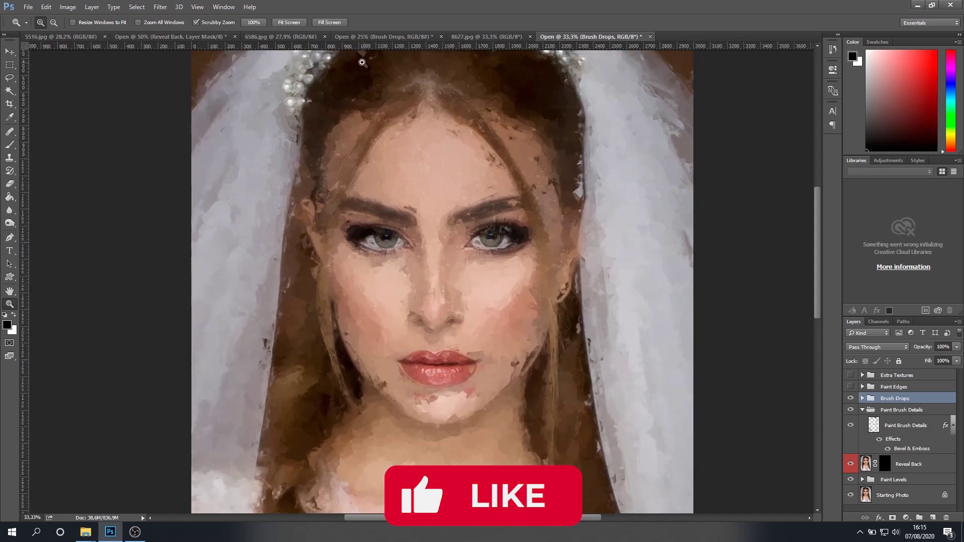
{"action": "left_click", "coordinate": [361, 37]}
{"action": "left_click", "coordinate": [485, 214]}
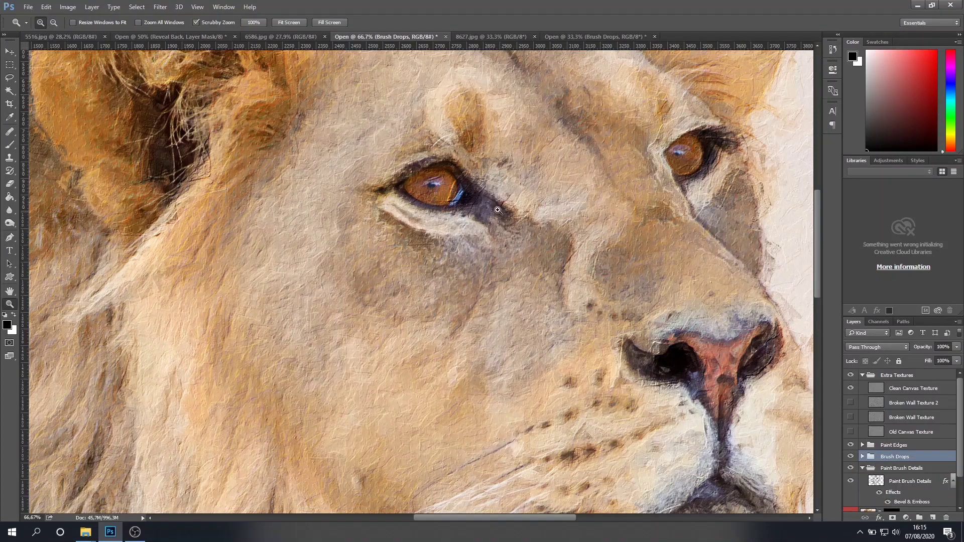
Return to the bride painting, make Paint Edges visible again, and zoom out to 16.7%
{"action": "mouse_move", "coordinate": [820, 207]}
{"action": "left_mouse_down"}
{"action": "mouse_move", "coordinate": [820, 165]}
{"action": "mouse_move", "coordinate": [802, 249]}
{"action": "left_mouse_up"}
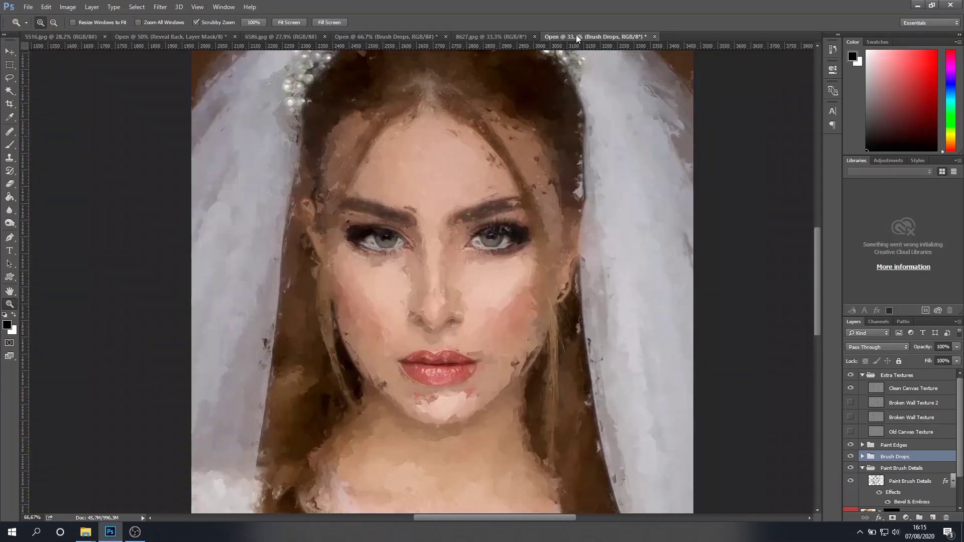
{"action": "left_click", "coordinate": [595, 37]}
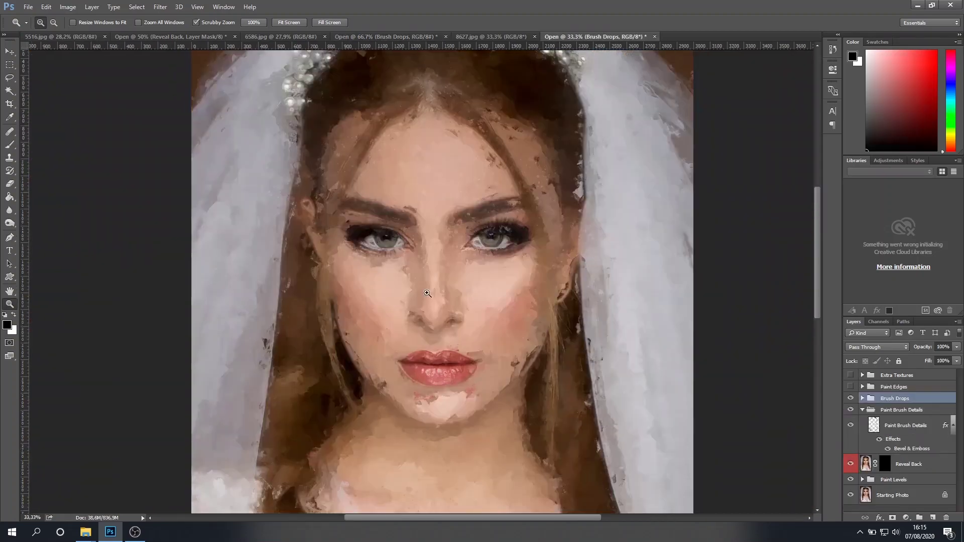
{"action": "left_click", "coordinate": [851, 387]}
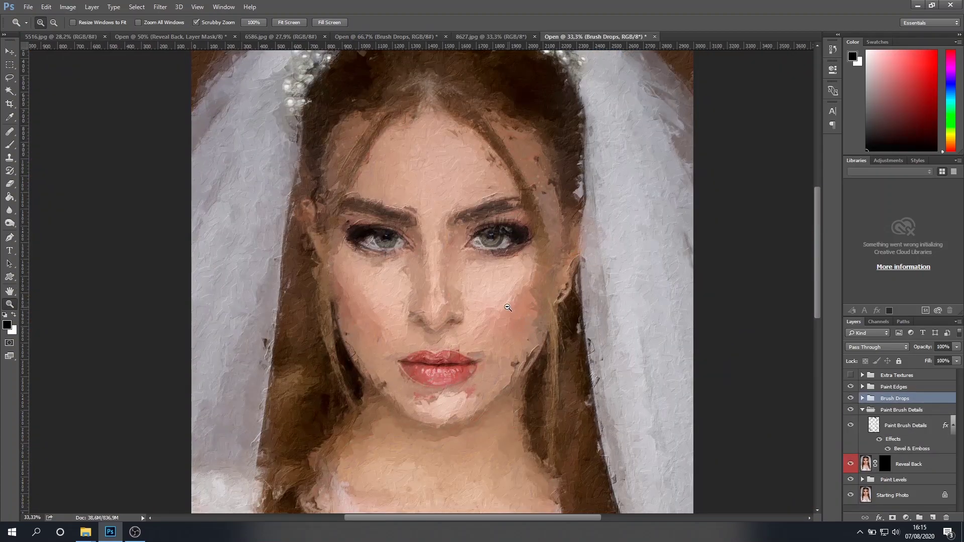
{"action": "left_click", "coordinate": [507, 306], "text": "alt"}
{"action": "left_click", "coordinate": [507, 307], "text": "alt"}
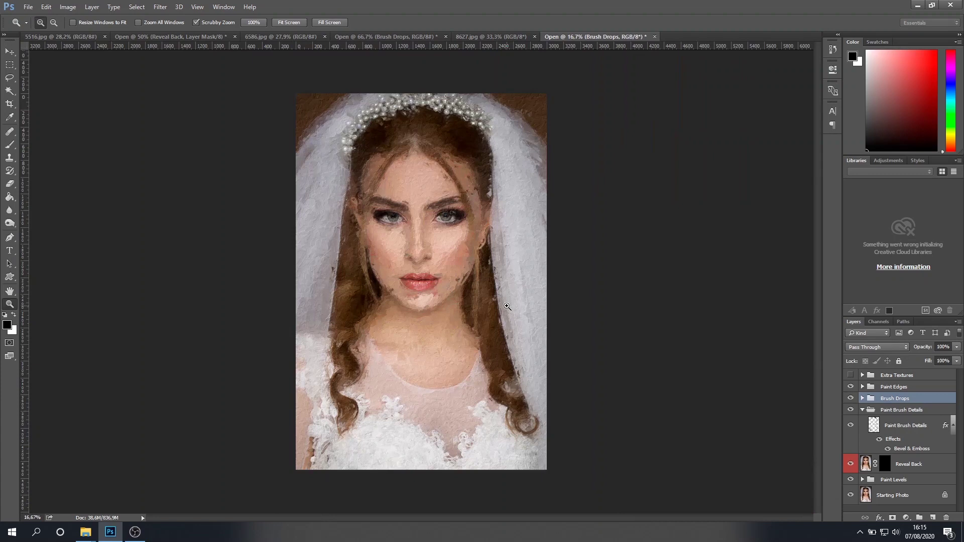